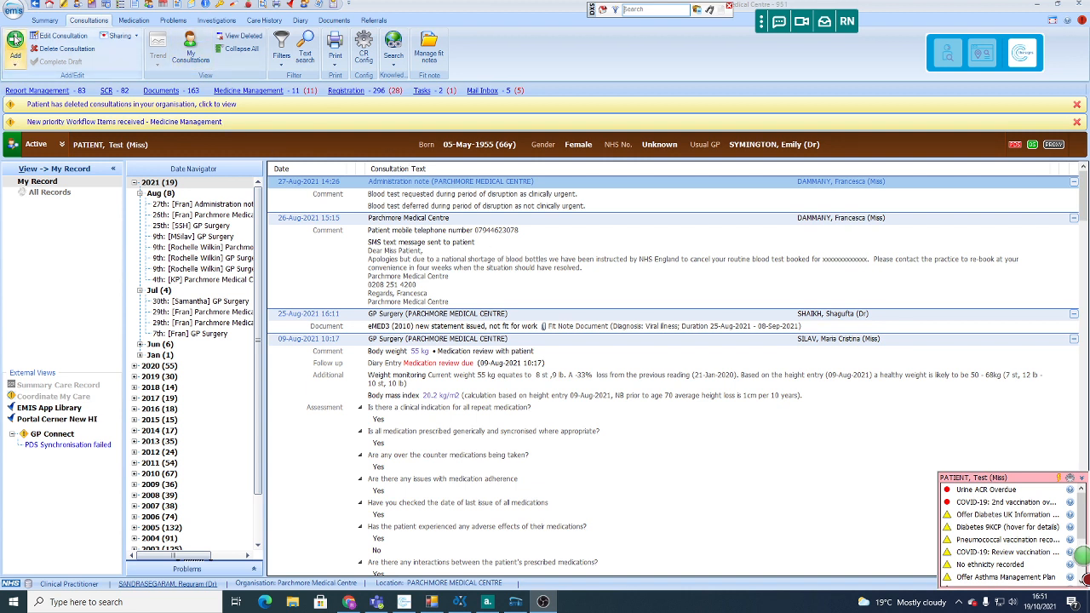
Step: Start a new consultation and record the telephone encounter under History as Covid-19 telephone triage, with identity confirmed and safe to continue
{"action": "left_click", "coordinate": [15, 38]}
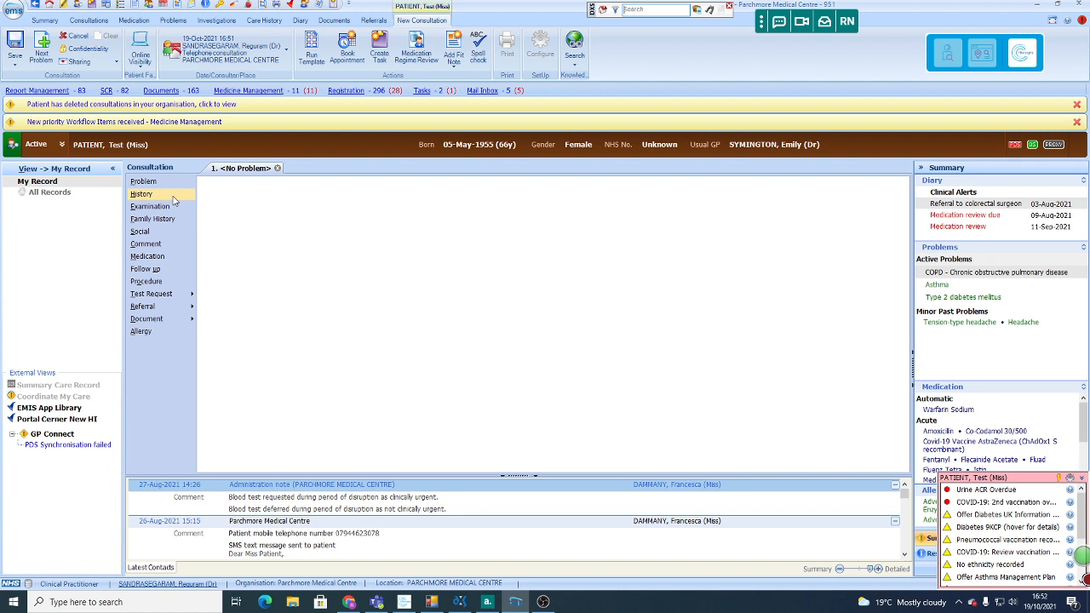
{"action": "left_click", "coordinate": [172, 197]}
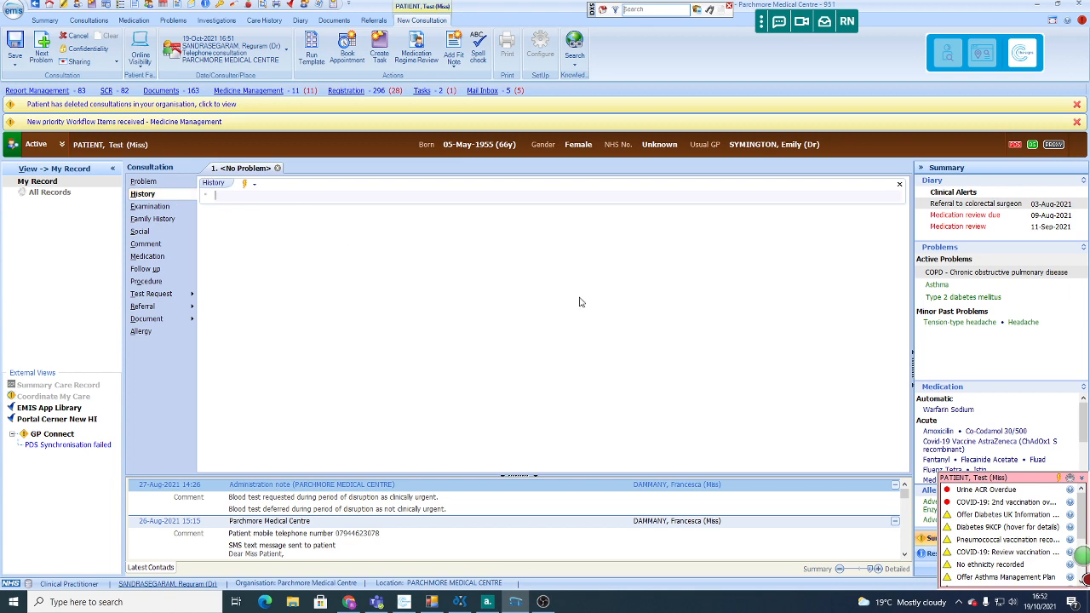
{"action": "type", "text": "Tele"}
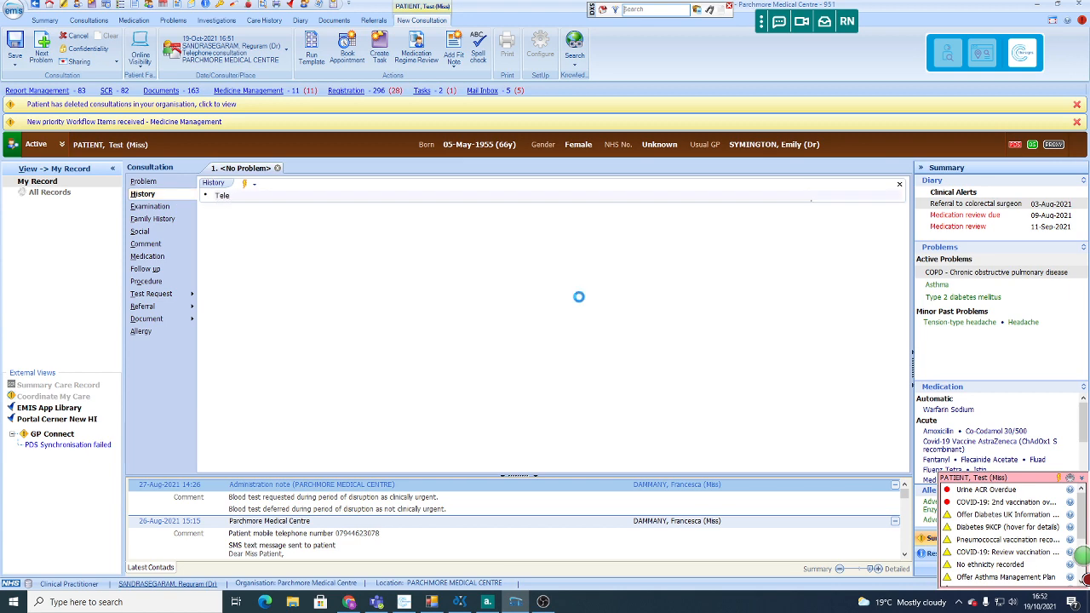
{"action": "key", "text": "Return"}
{"action": "type", "text": ", Telephone Triage due to Covid-19 - Spoke to patient, confirmed identity and is safe to continue telephone consultation."}
{"action": "key", "text": "Return"}
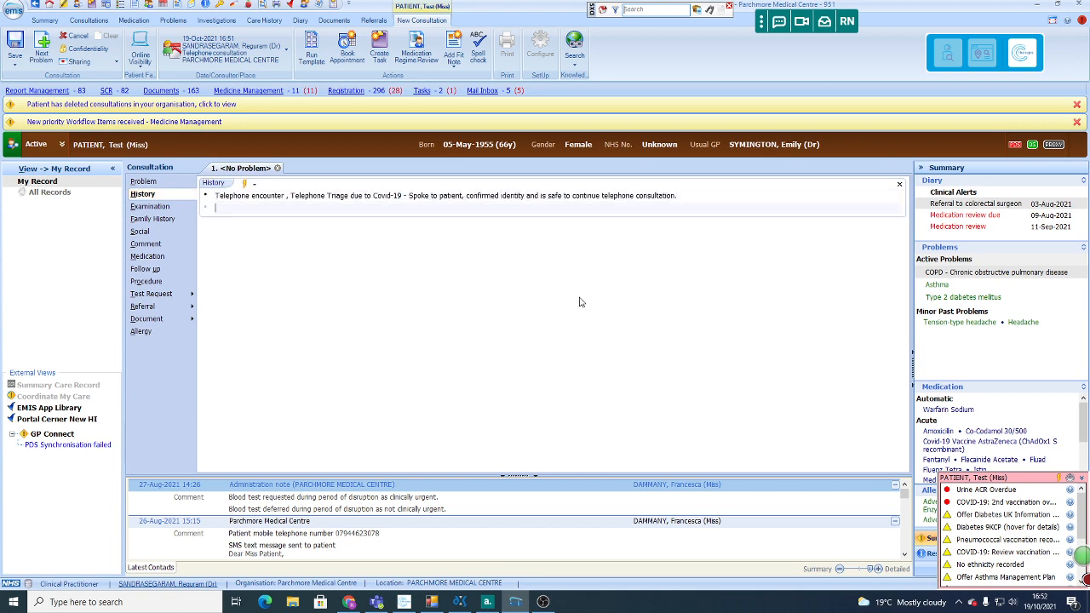
Step: Add to History the /uti urinary symptoms quick text and the note on no significant past medical history, regular medications or known drug allergies
{"action": "type", "text": "Urinary symptoms for 3 days, urgency, frequency, when trying to pass urine nothing coming half of  the time, small amount of blood in the urine, urine was cloudy and had a mild odour. No fever, shivering or rigors and no renal angle tenderness. Eating and drinking normally. opening bowels normally, no other symptoms."}
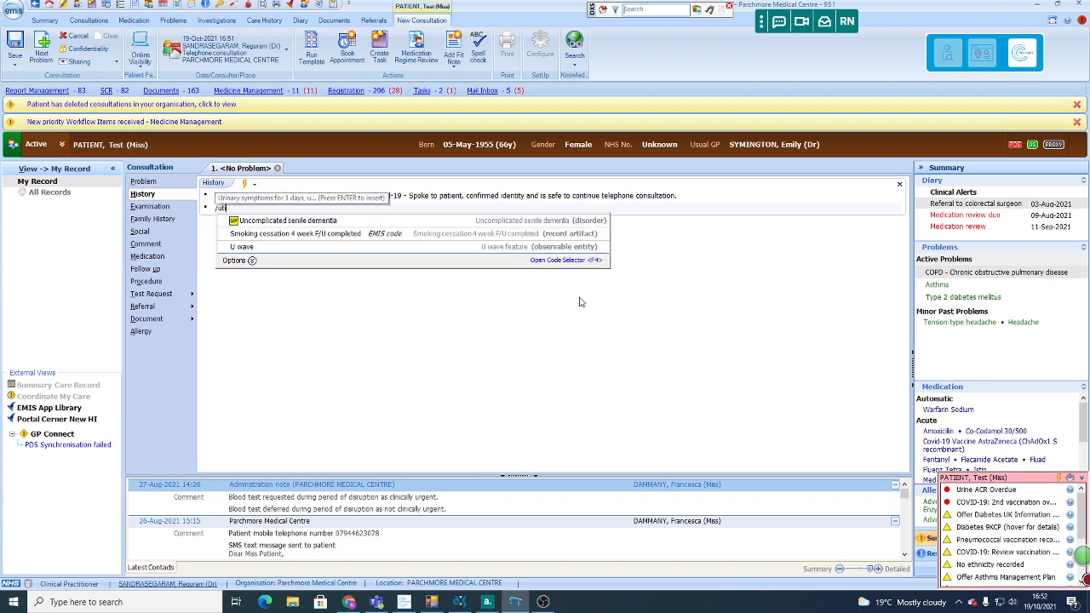
{"action": "key", "text": "Return"}
{"action": "key", "text": "Return"}
{"action": "key", "text": "Return"}
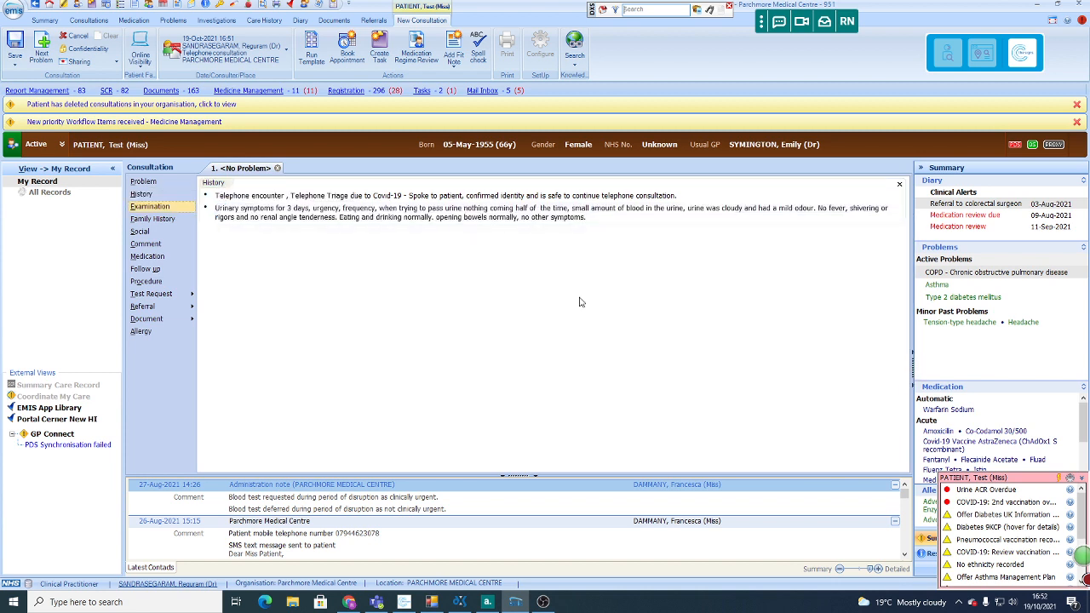
{"action": "left_click", "coordinate": [654, 216]}
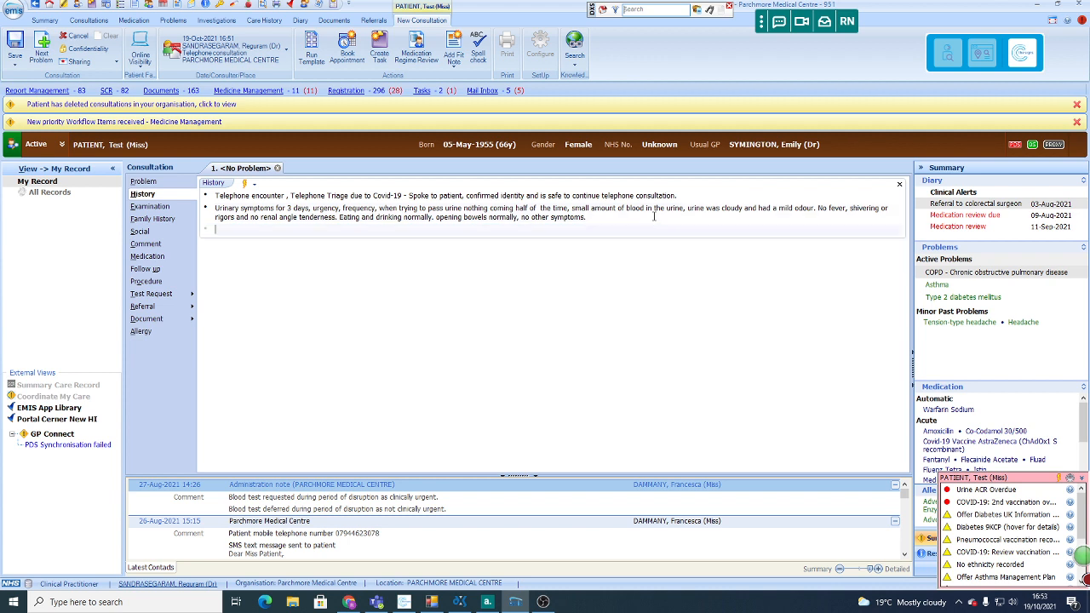
{"action": "type", "text": "/No significant past medical history, not on regular medications, not known to have any drug allergies."}
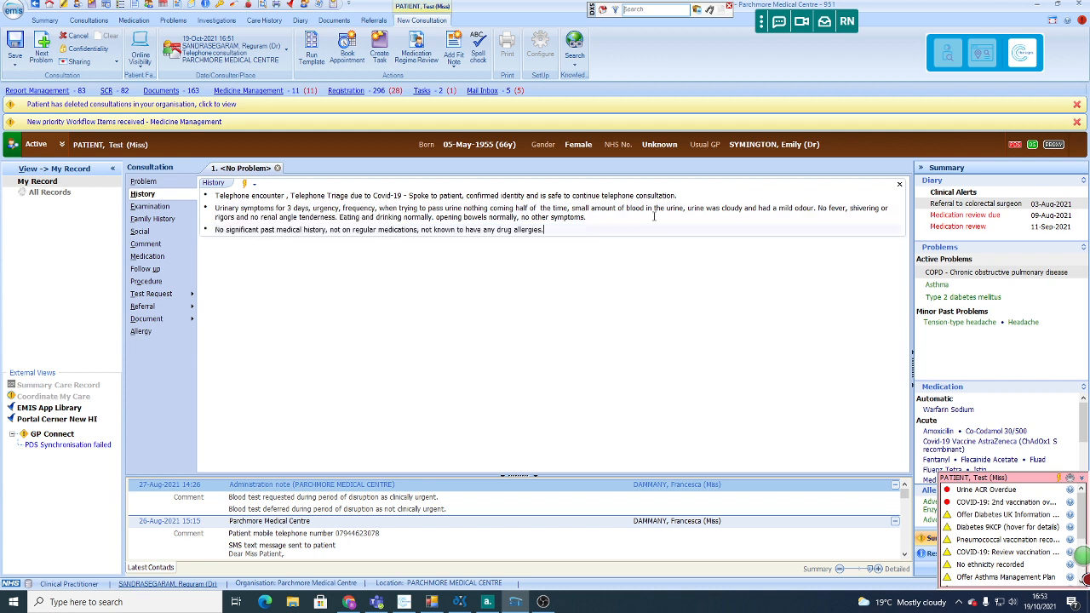
Step: Record under Examination "Mentally alert and coherent, talking in full sentences with normal tone and volume, no signs of respiratory or pain distress."
{"action": "left_click", "coordinate": [181, 207]}
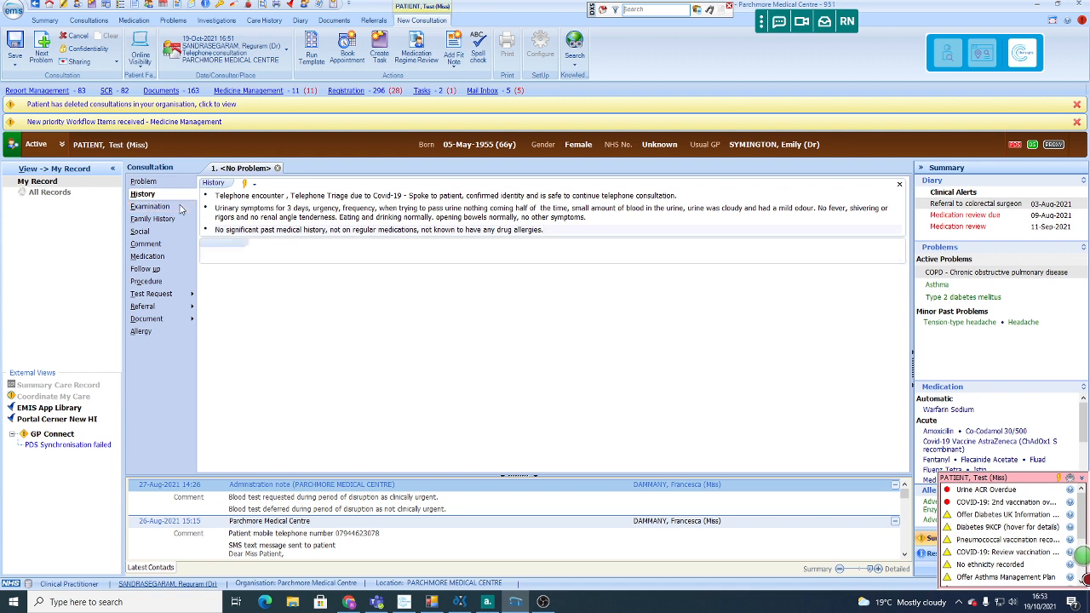
{"action": "type", "text": "/te"}
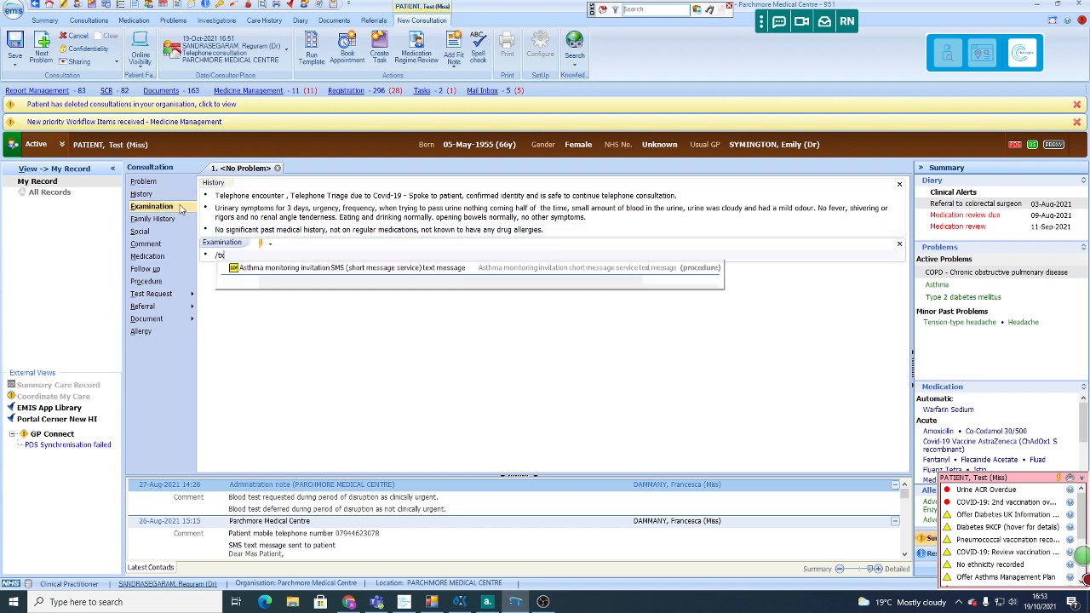
{"action": "key", "text": "Return"}
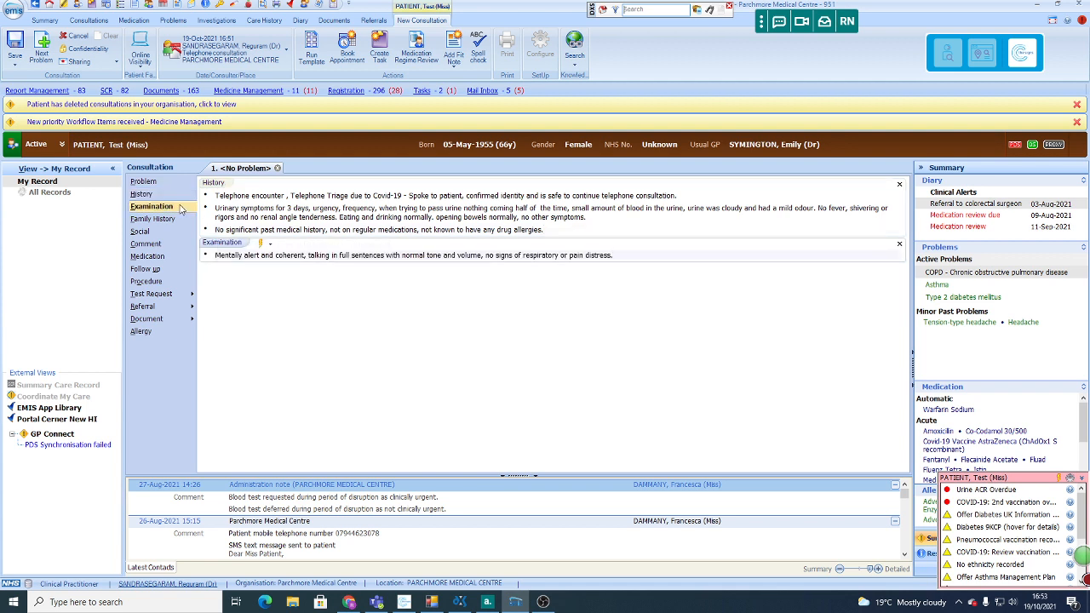
Step: Add a Comment with the /usafety quick text covering likely UTI, fluids, trial of antibiotics and safety-net advice
{"action": "left_click", "coordinate": [162, 245]}
{"action": "type", "text": "/"}
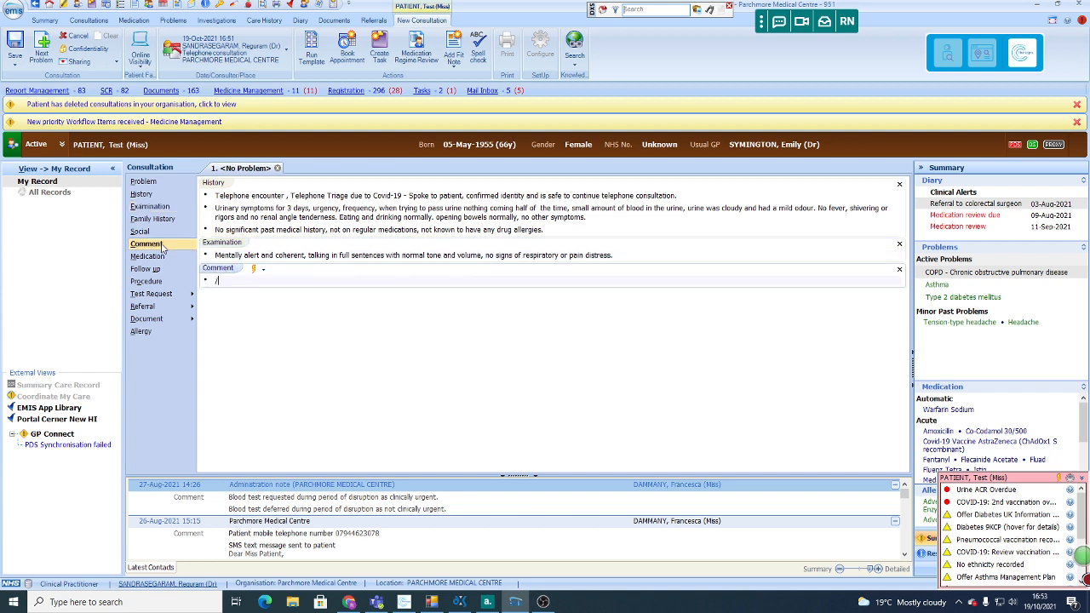
{"action": "type", "text": "utisafety"}
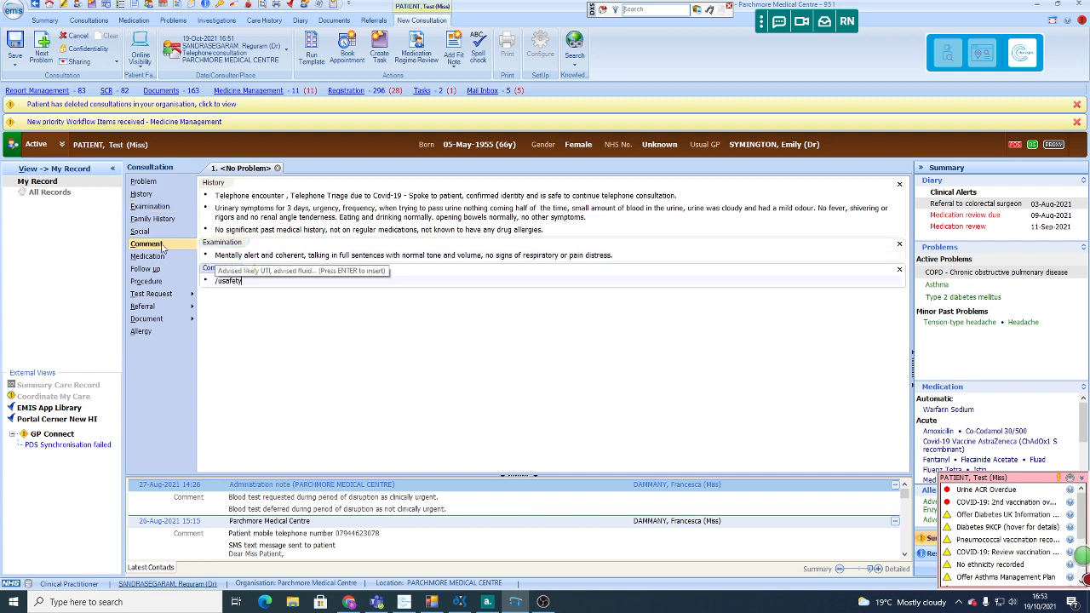
{"action": "key", "text": "Return"}
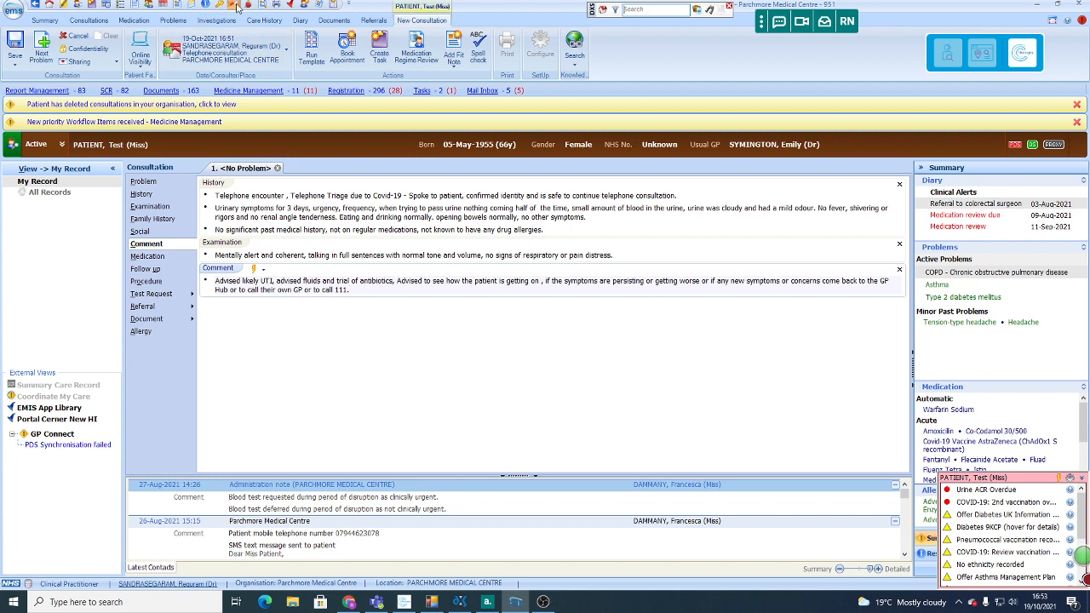
Step: Add the drug Nitrofurantoin 100mg modified-release capsules, one to be taken twice a day, quantity 6 capsules
{"action": "left_click", "coordinate": [19, 47]}
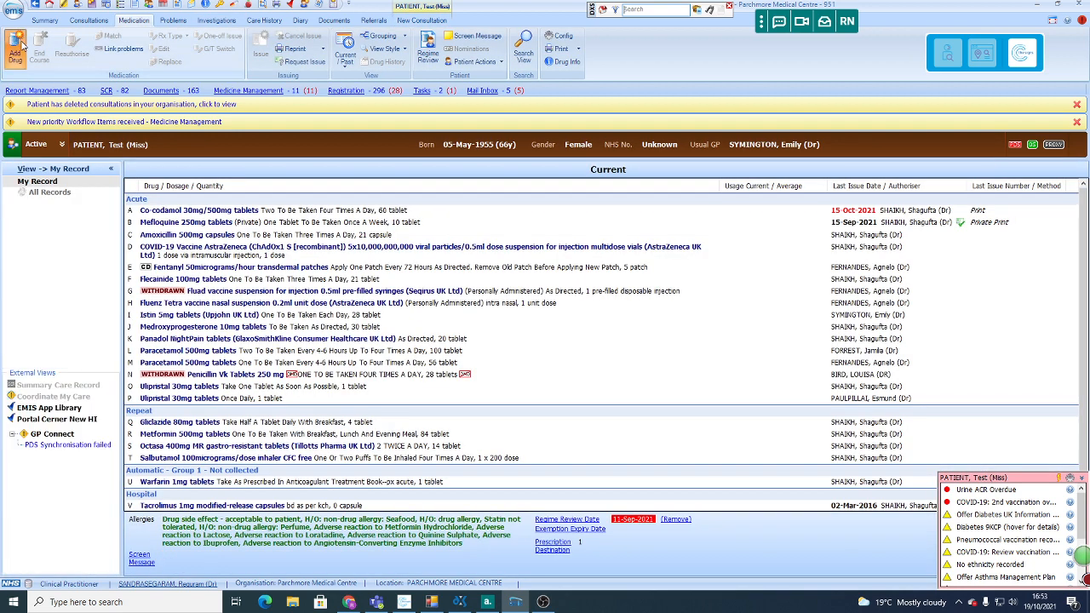
{"action": "left_click", "coordinate": [20, 48]}
{"action": "type", "text": "Nit"}
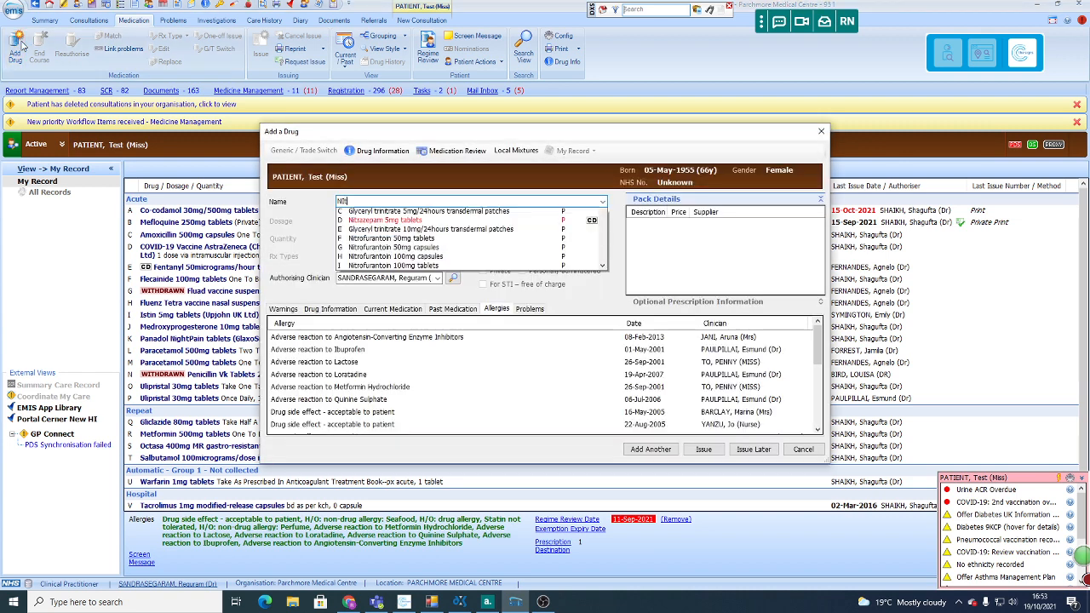
{"action": "key", "text": "Down"}
{"action": "key", "text": "Return"}
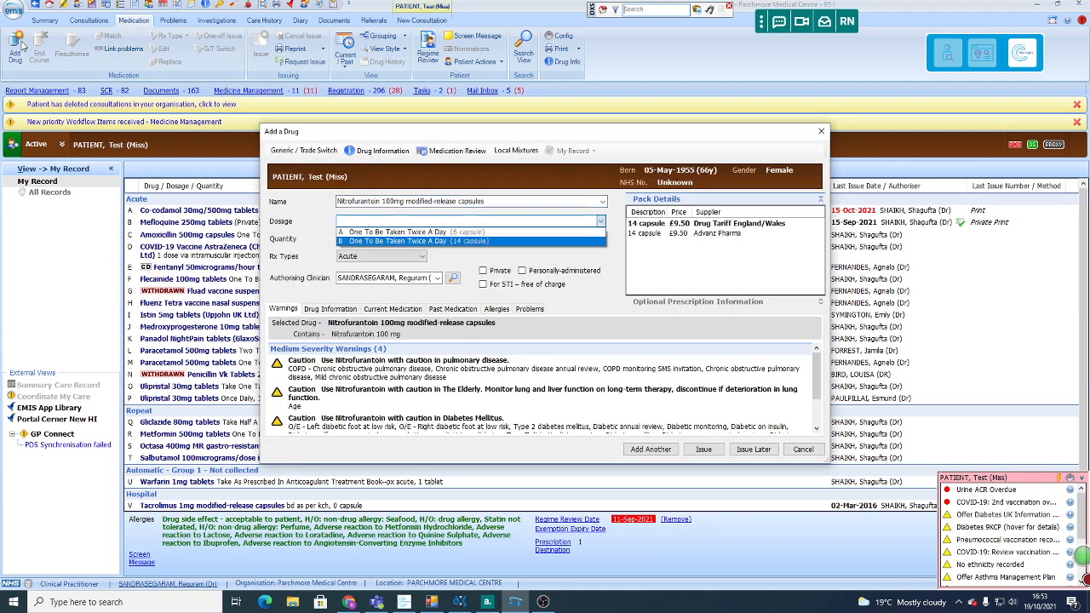
{"action": "key", "text": "Return"}
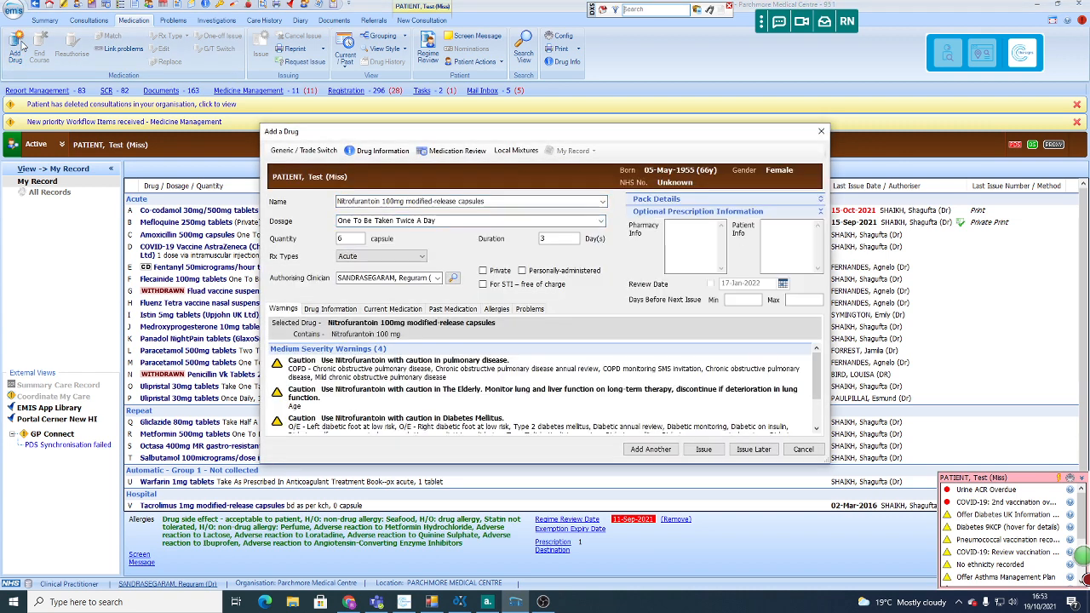
Step: Issue the nitrofurantoin prescription, continuing with the original drug, and approve and complete it
{"action": "left_click", "coordinate": [704, 450]}
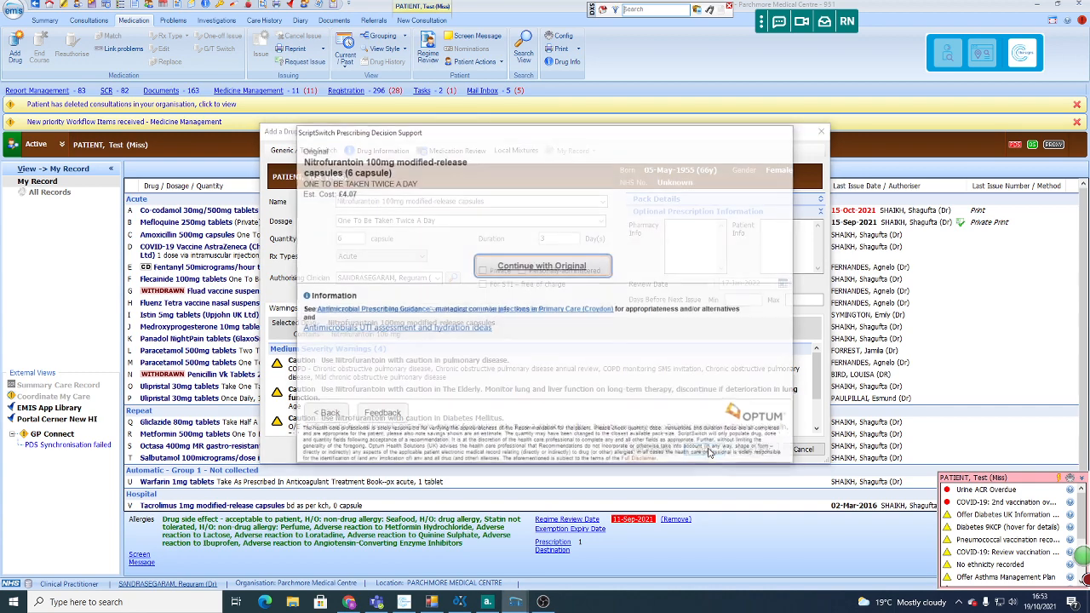
{"action": "left_click", "coordinate": [524, 265]}
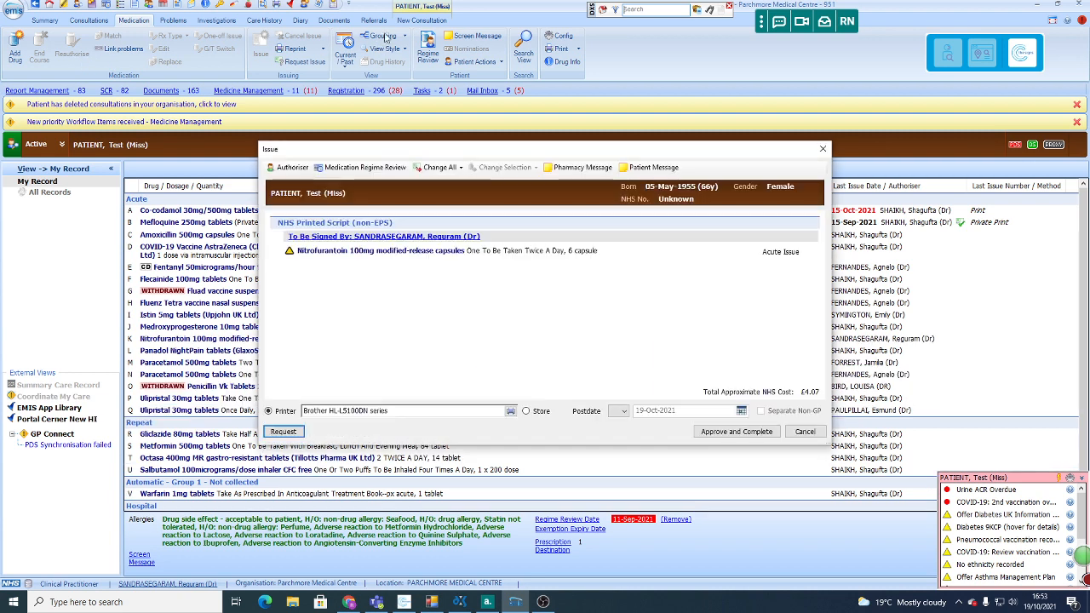
{"action": "left_click", "coordinate": [715, 430]}
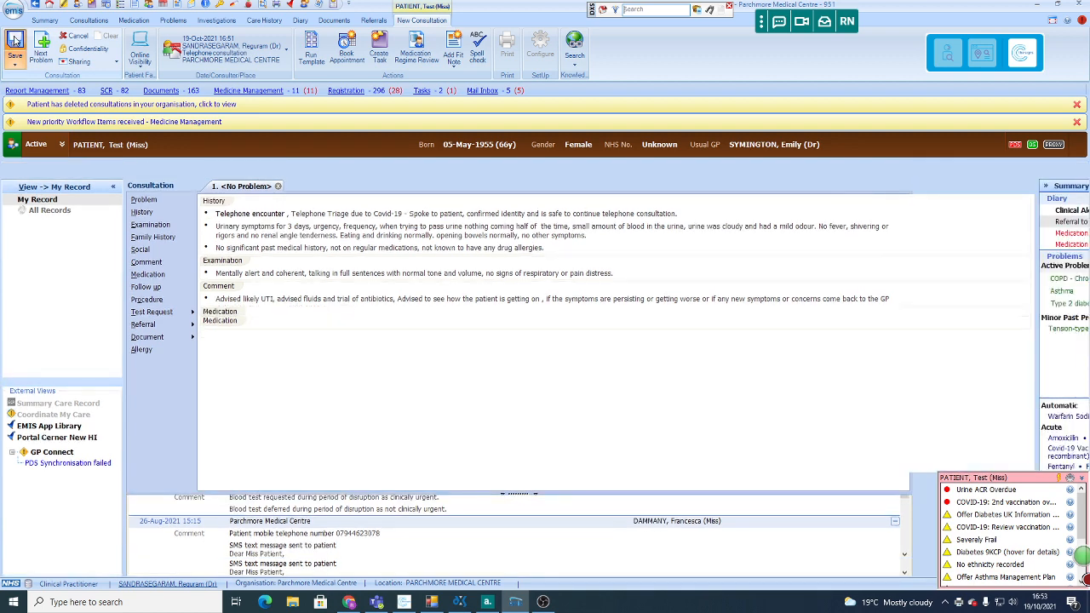
Step: Save the telephone consultation, reopen it for editing and save it again
{"action": "left_click", "coordinate": [14, 40]}
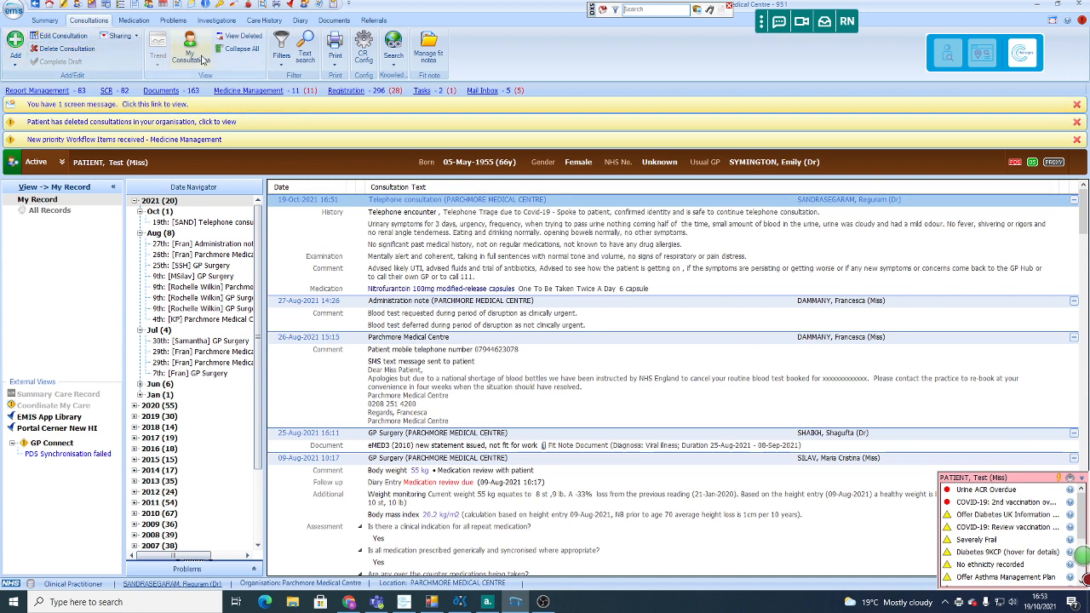
{"action": "left_click", "coordinate": [62, 36]}
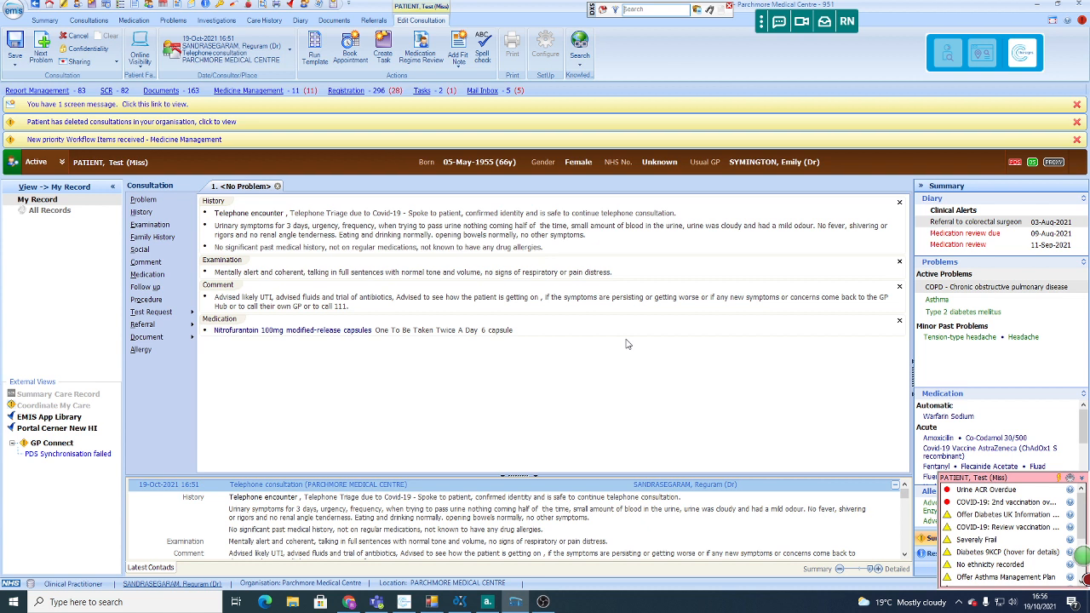
{"action": "left_click", "coordinate": [15, 42]}
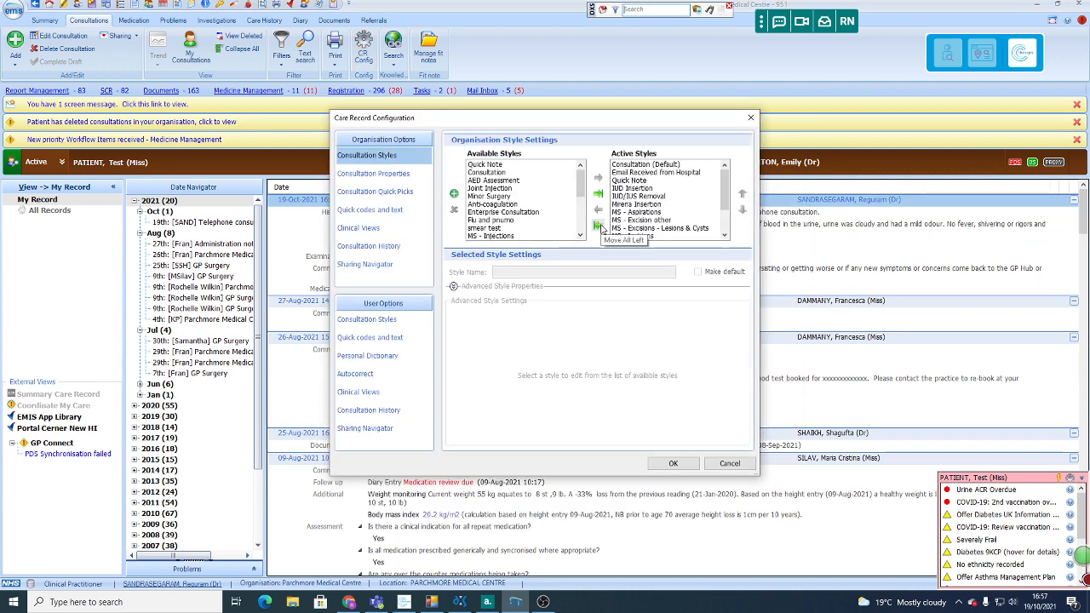
Step: Open the /uti entry in the organisation's quick codes and text, read through its full replacement text and save it
{"action": "left_click", "coordinate": [386, 213]}
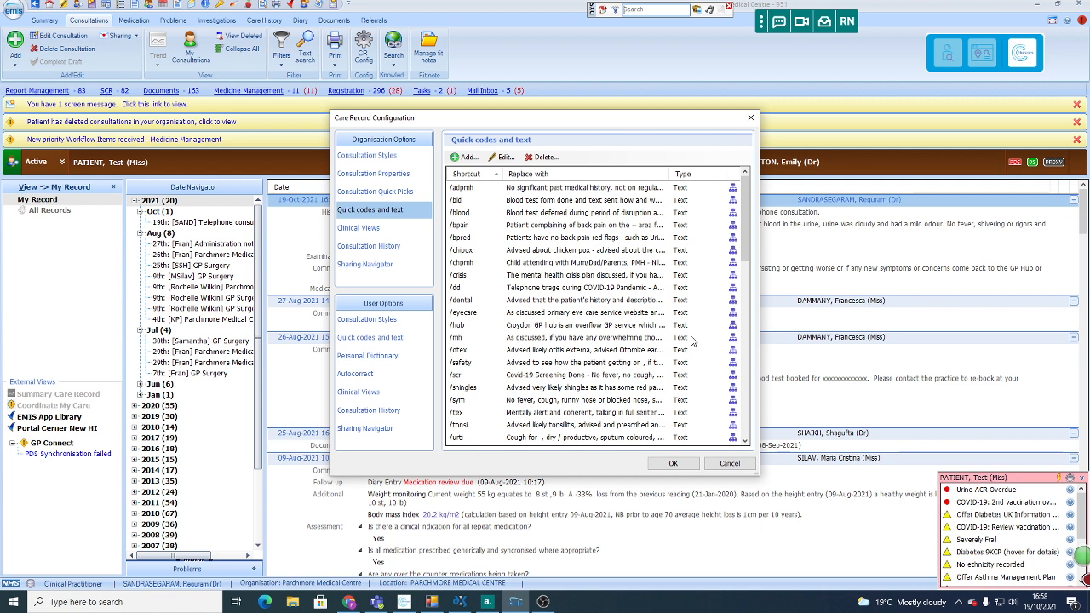
{"action": "scroll", "coordinate": [500, 277], "scroll_direction": "down", "scroll_amount": 3}
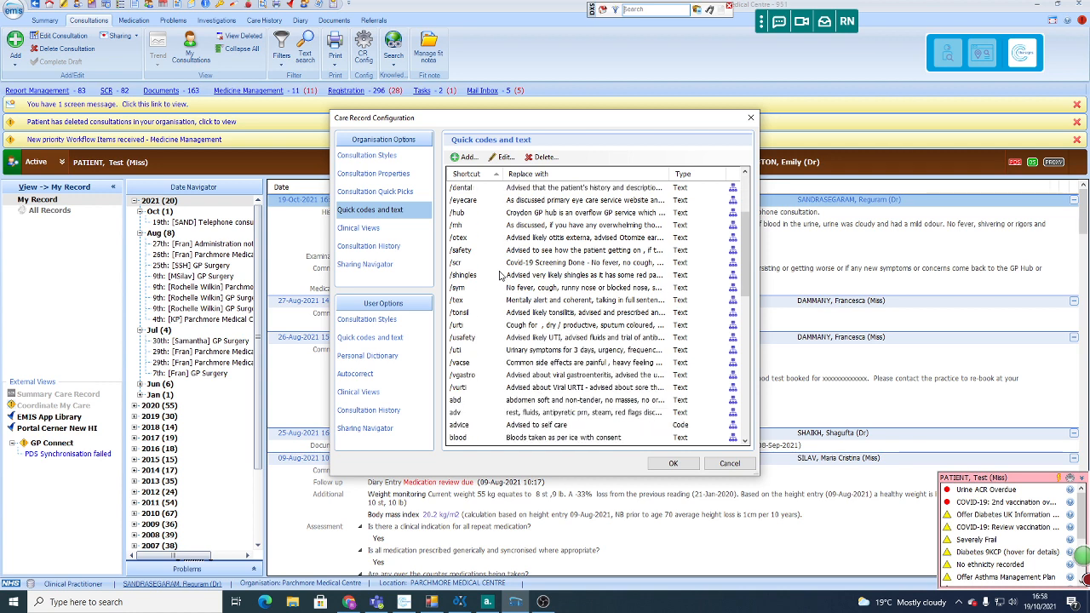
{"action": "scroll", "coordinate": [501, 274], "scroll_direction": "down", "scroll_amount": 2}
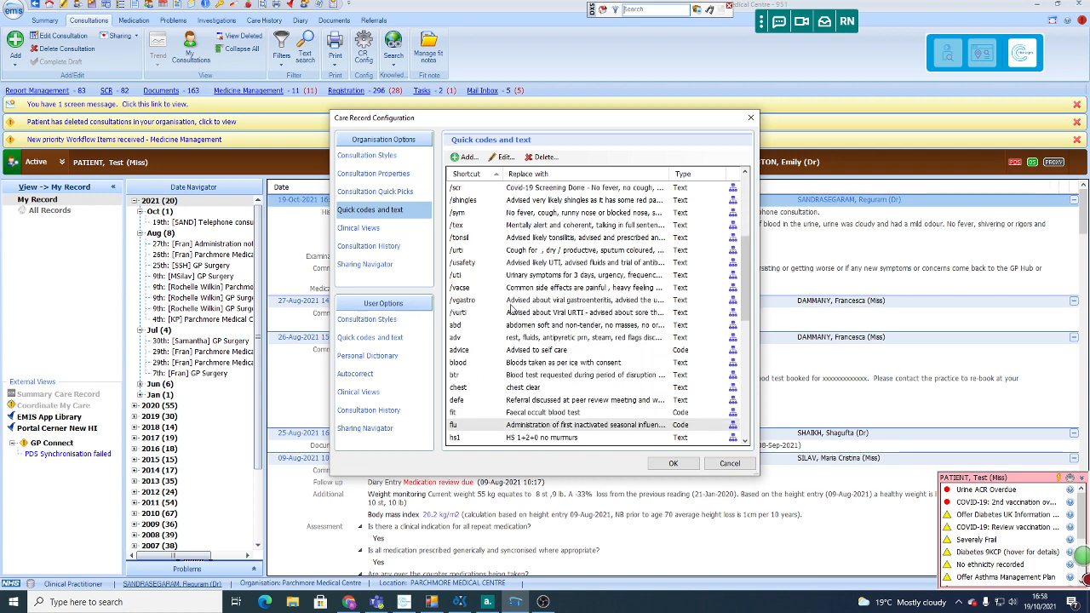
{"action": "left_click", "coordinate": [529, 280]}
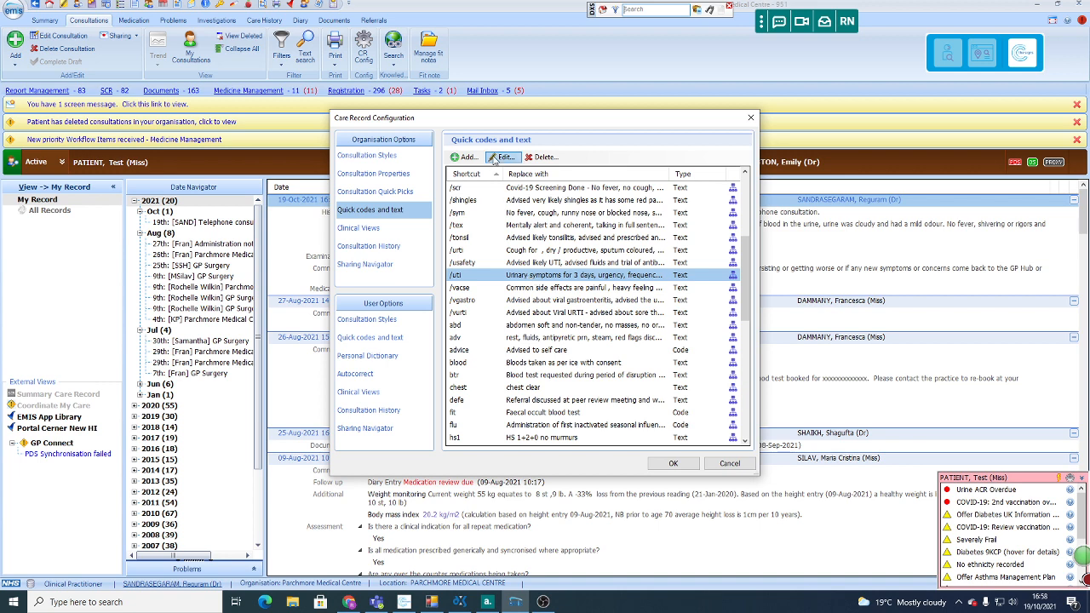
{"action": "left_click", "coordinate": [502, 157]}
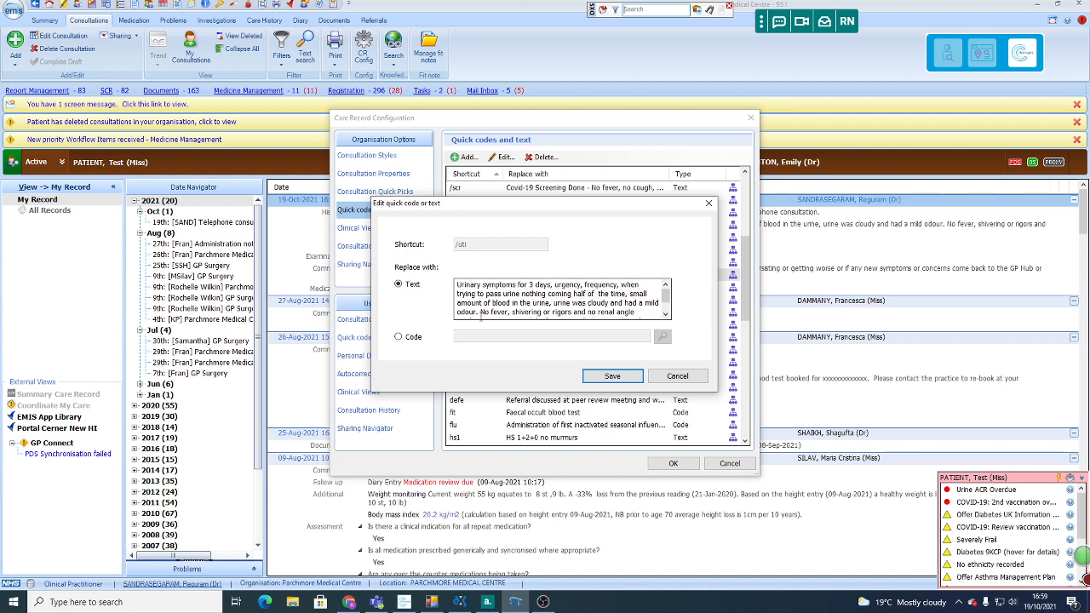
{"action": "left_click", "coordinate": [666, 314]}
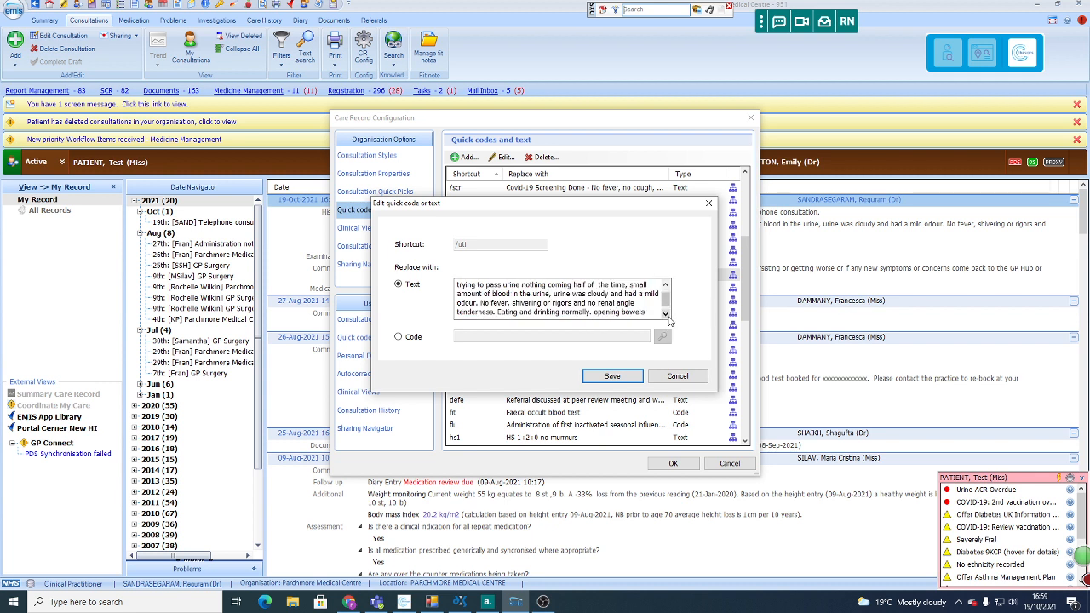
{"action": "left_click", "coordinate": [666, 314]}
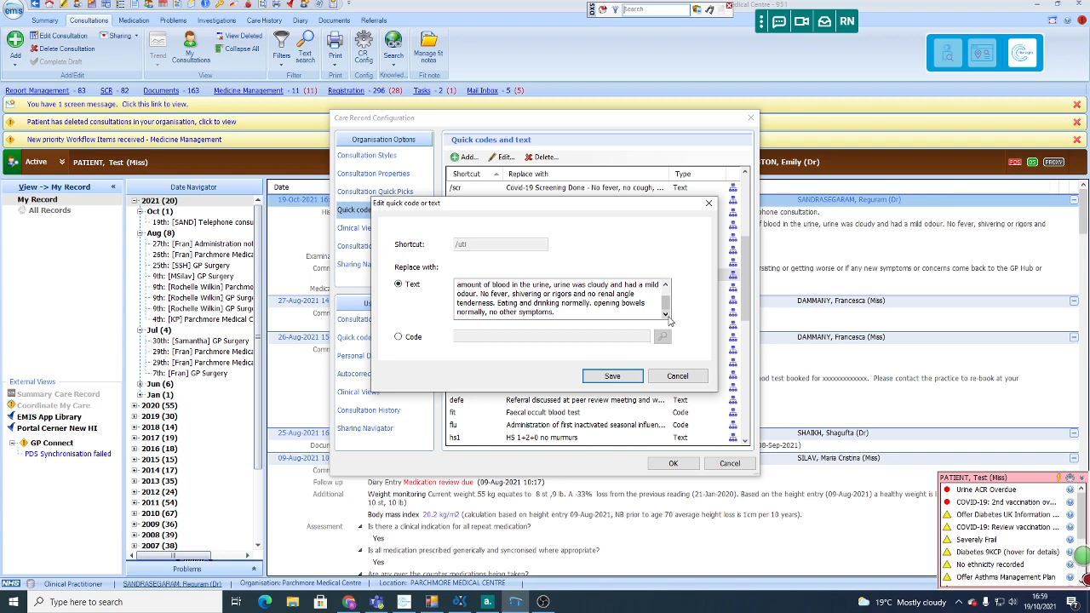
{"action": "left_click", "coordinate": [609, 375]}
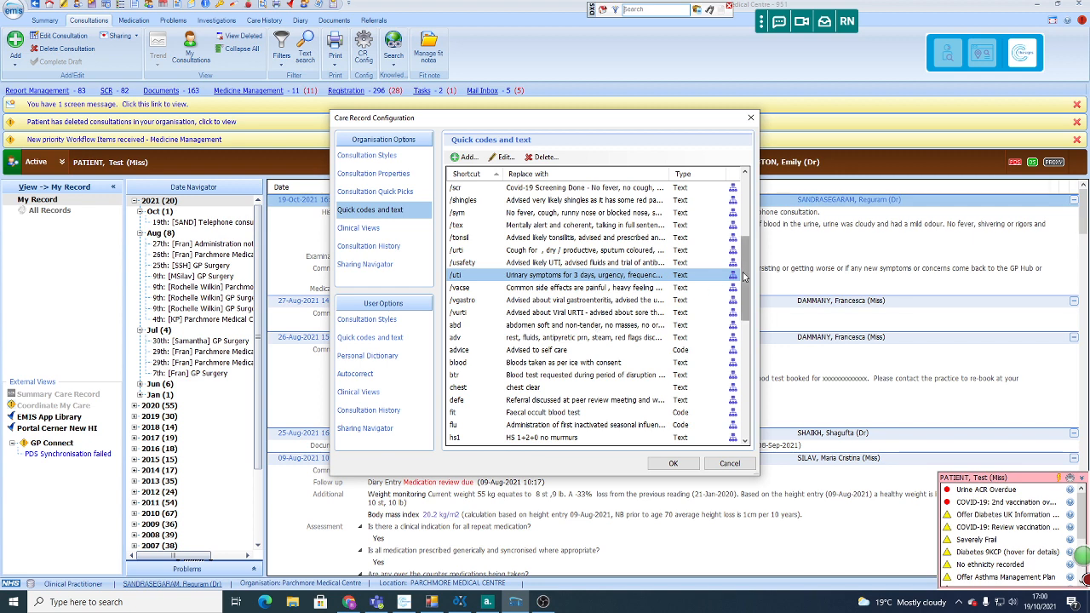
Step: Browse the organisation's whole list of quick code and text shortcuts
{"action": "left_click_drag", "start_coordinate": [745, 276], "coordinate": [742, 223]}
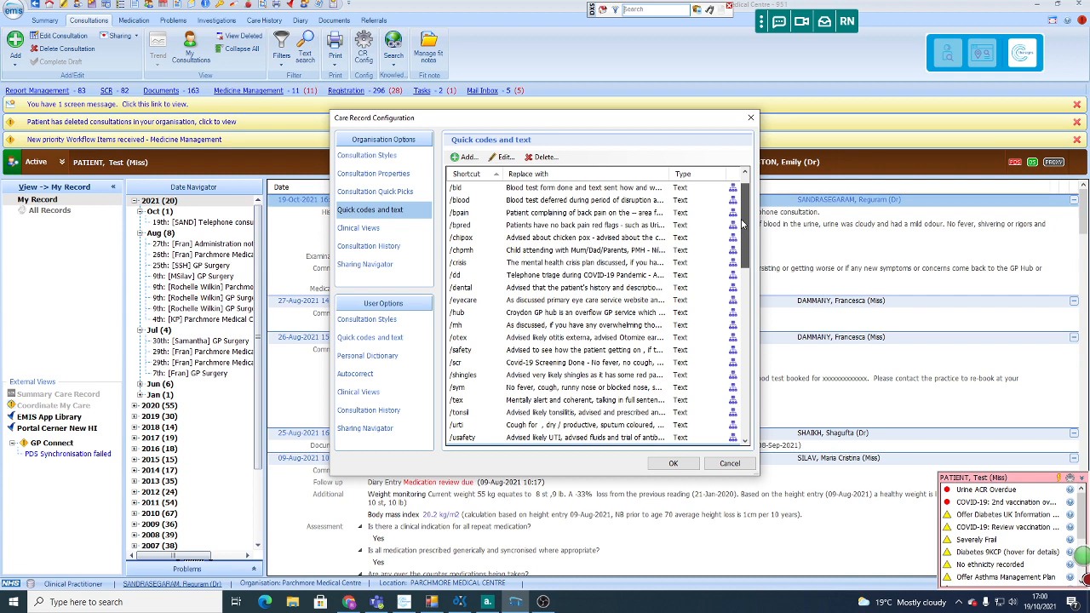
{"action": "left_click_drag", "start_coordinate": [742, 224], "coordinate": [737, 392]}
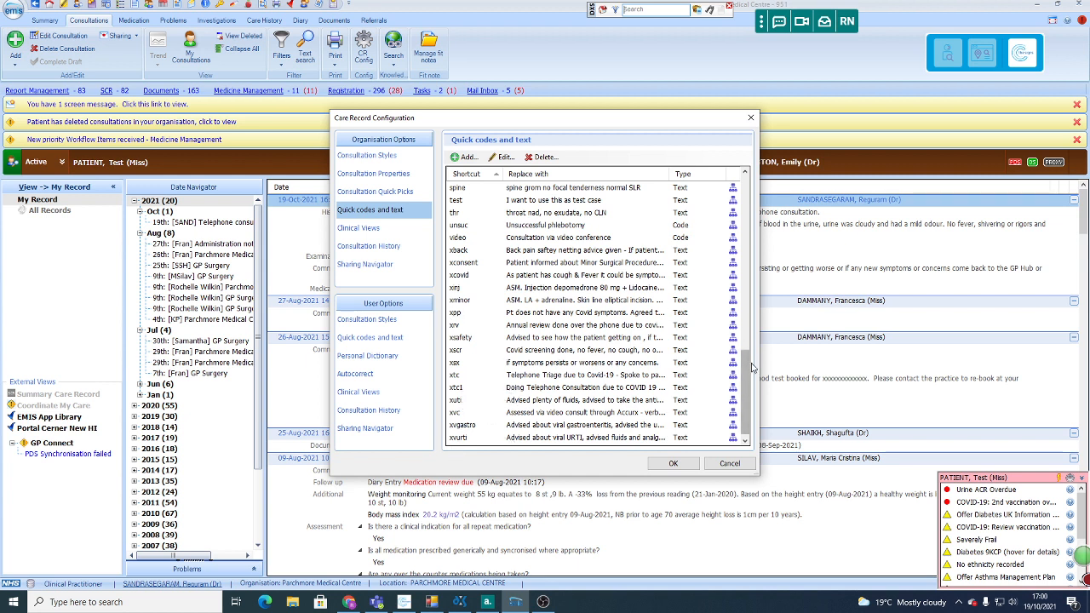
{"action": "left_click_drag", "start_coordinate": [749, 383], "coordinate": [749, 210]}
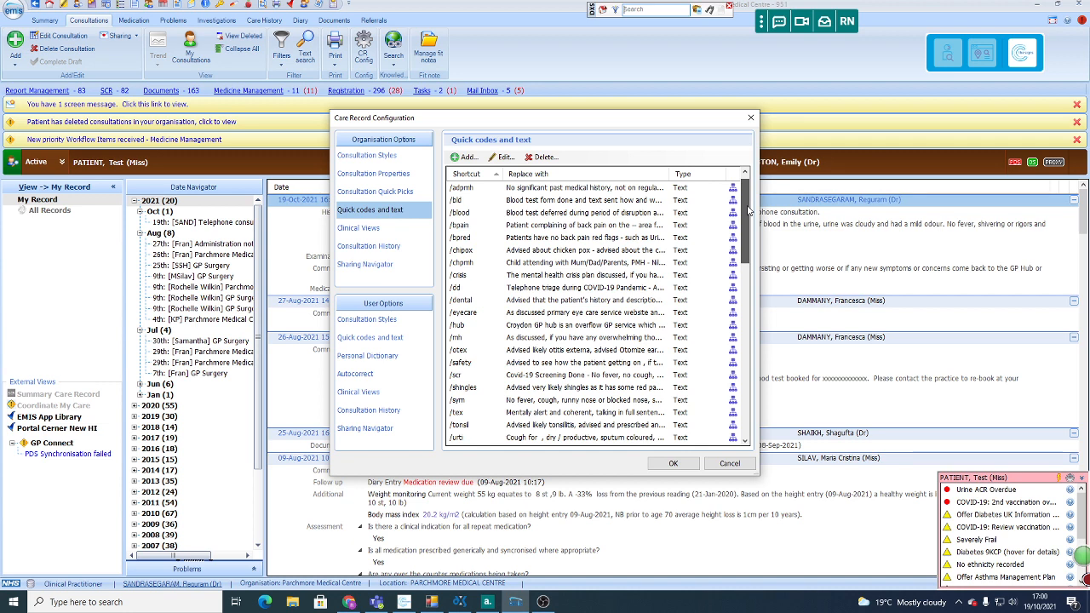
Step: Open the xtc quick-text entry for editing, try adding wording after "Spoke to patient", remove it and cancel the edit
{"action": "left_click_drag", "start_coordinate": [748, 211], "coordinate": [757, 380]}
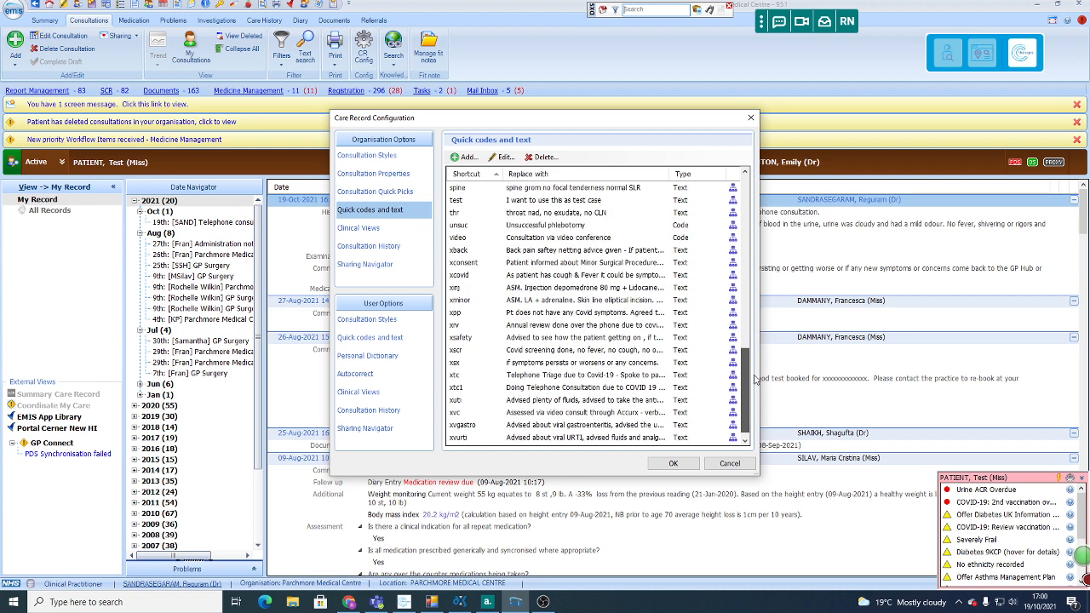
{"action": "left_click", "coordinate": [521, 377]}
{"action": "left_click", "coordinate": [505, 159]}
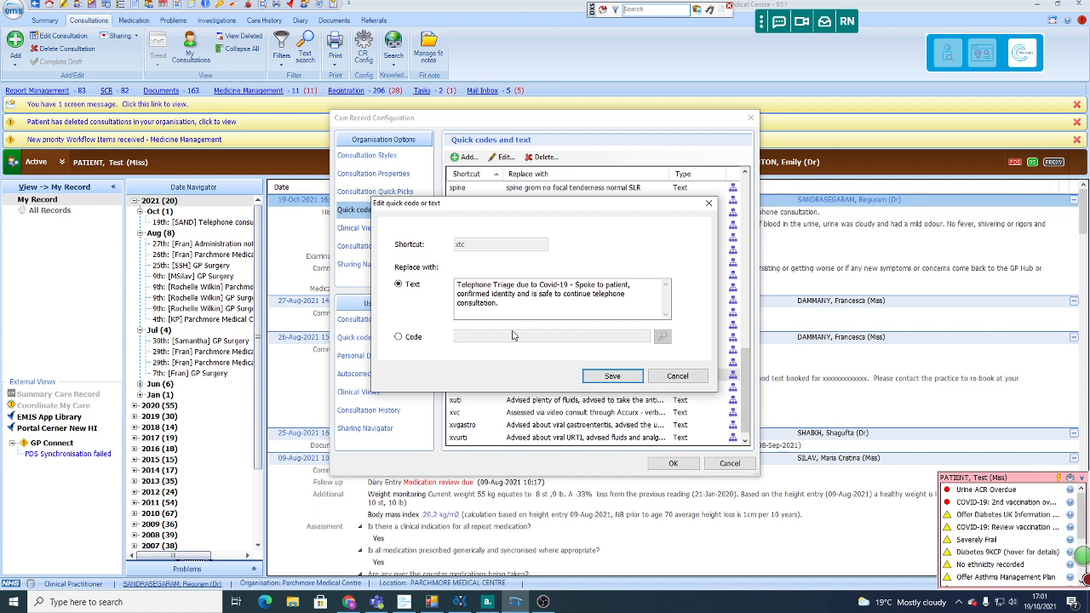
{"action": "left_click", "coordinate": [638, 284]}
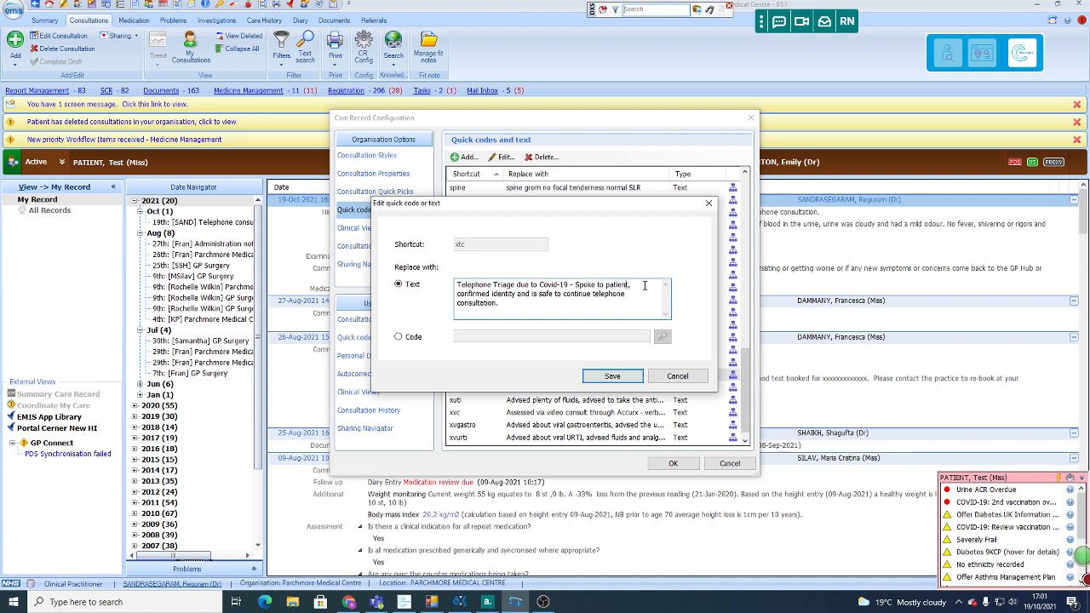
{"action": "type", "text": "'s m"}
{"action": "key", "text": "BackSpace"}
{"action": "key", "text": "BackSpace"}
{"action": "key", "text": "BackSpace"}
{"action": "key", "text": "BackSpace"}
{"action": "left_click", "coordinate": [680, 377]}
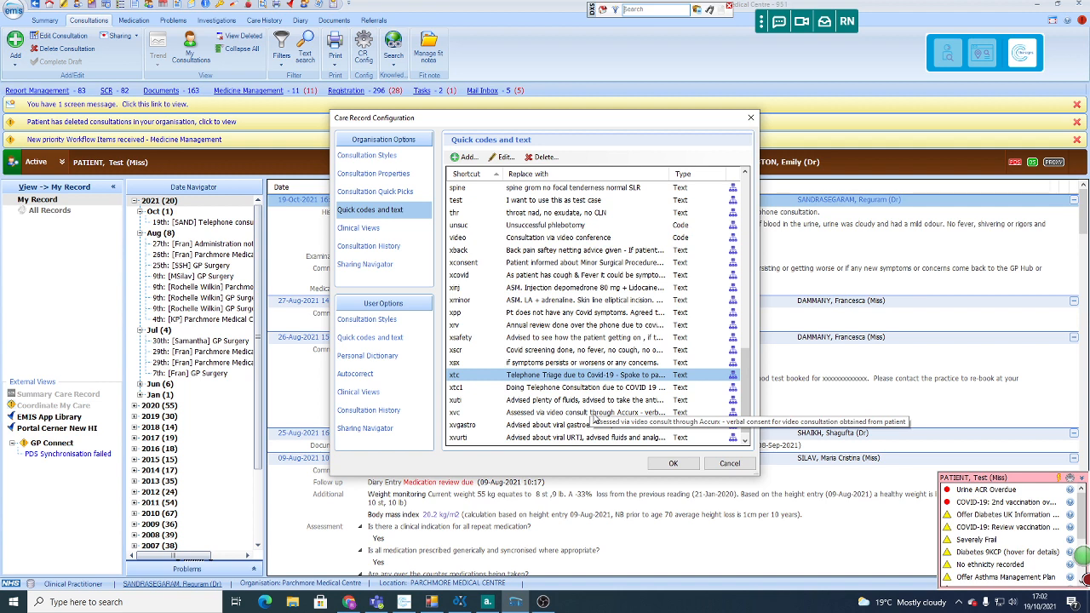
Step: Open the /bld quick-text entry, read its blood test replacement text and close it without saving
{"action": "scroll", "coordinate": [596, 419], "scroll_direction": "up", "scroll_amount": 18}
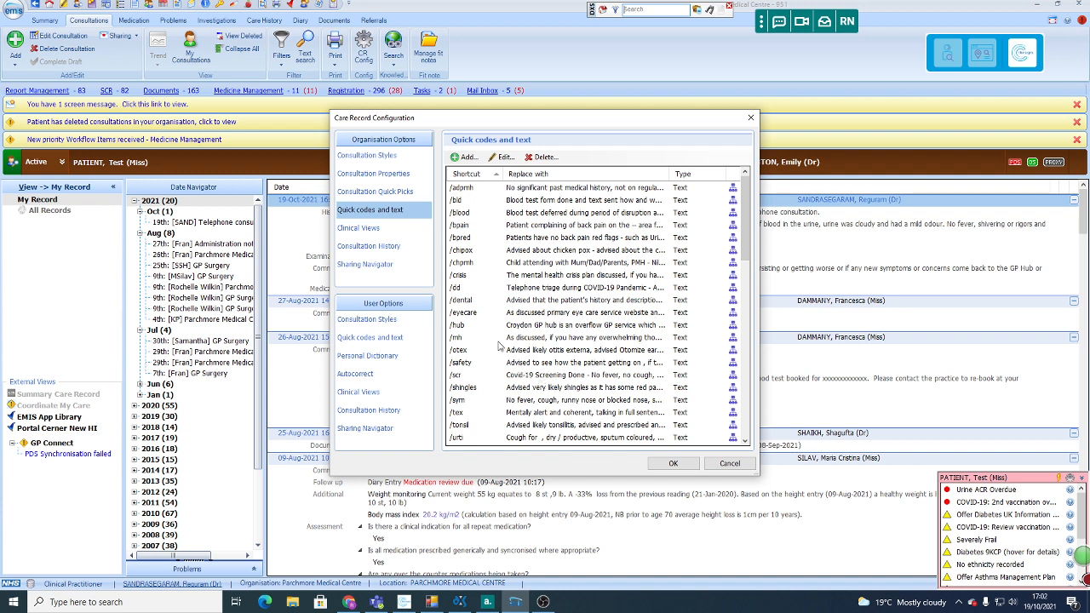
{"action": "left_click", "coordinate": [542, 217]}
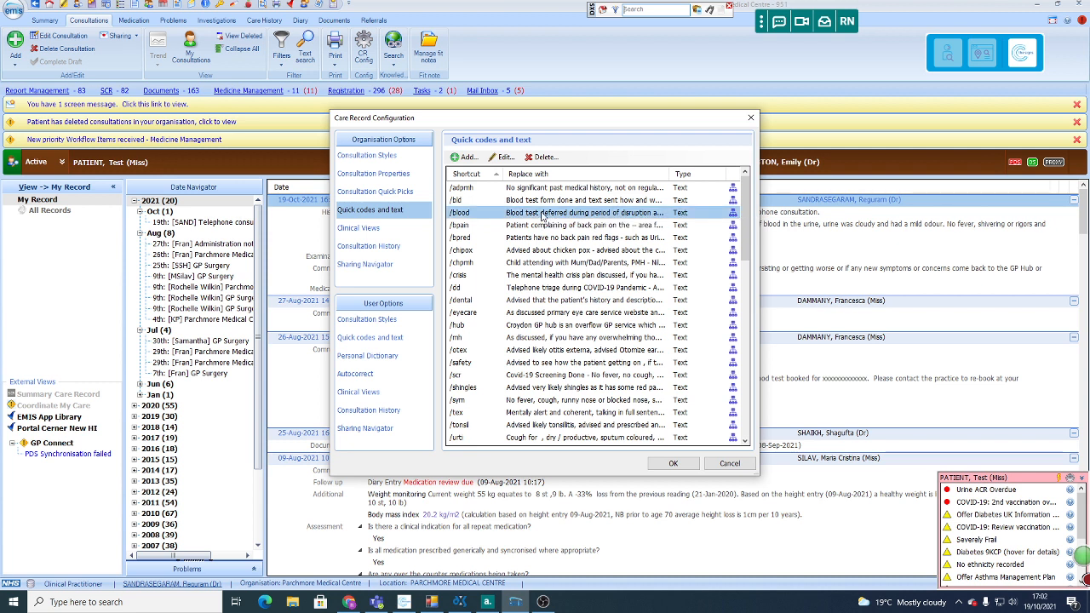
{"action": "left_click", "coordinate": [557, 201]}
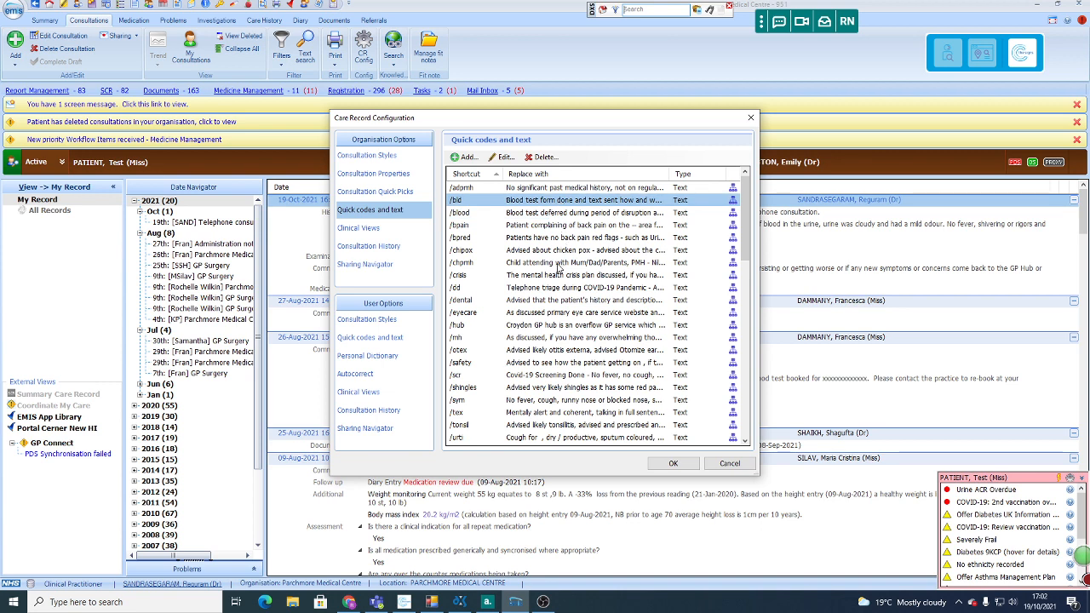
{"action": "left_click", "coordinate": [504, 156]}
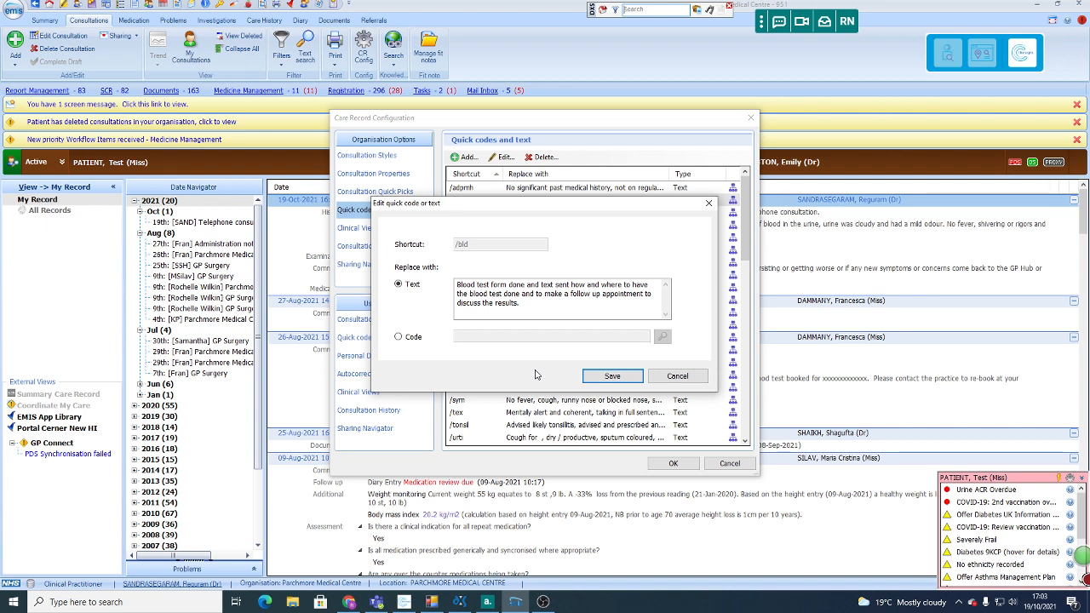
{"action": "left_click", "coordinate": [689, 383]}
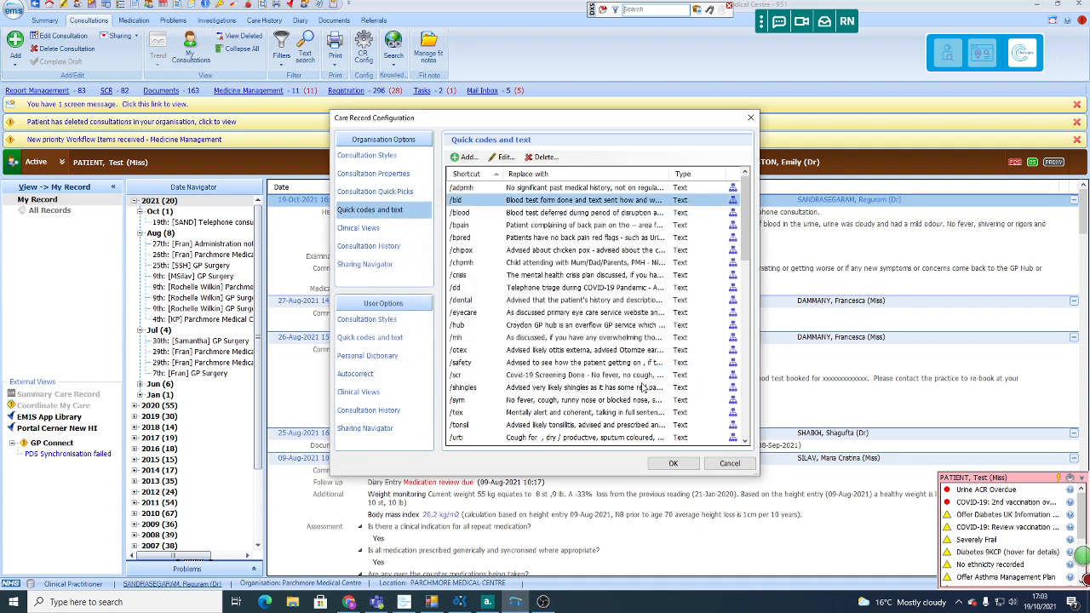
Step: Open the /chipox quick-text entry, read its chicken pox advice through to the end and close it without saving
{"action": "left_click", "coordinate": [531, 254]}
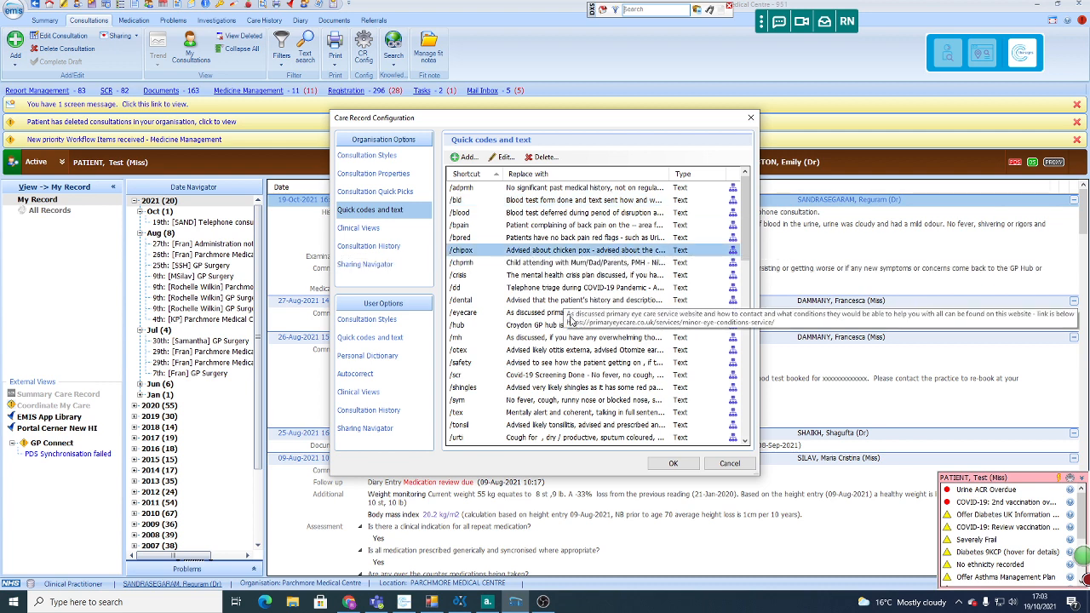
{"action": "left_click", "coordinate": [502, 156]}
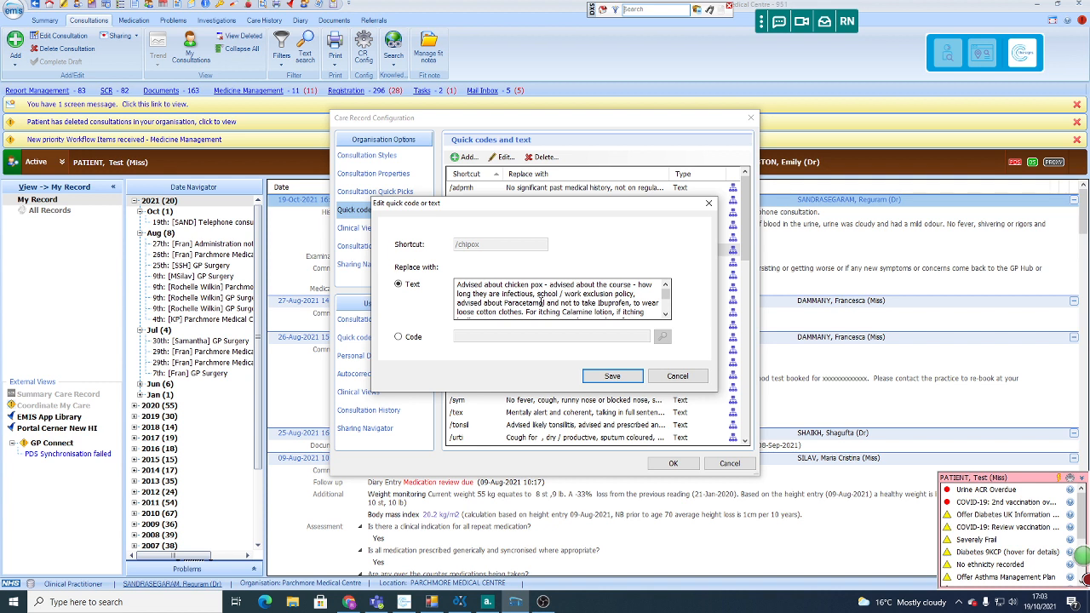
{"action": "left_click", "coordinate": [664, 315]}
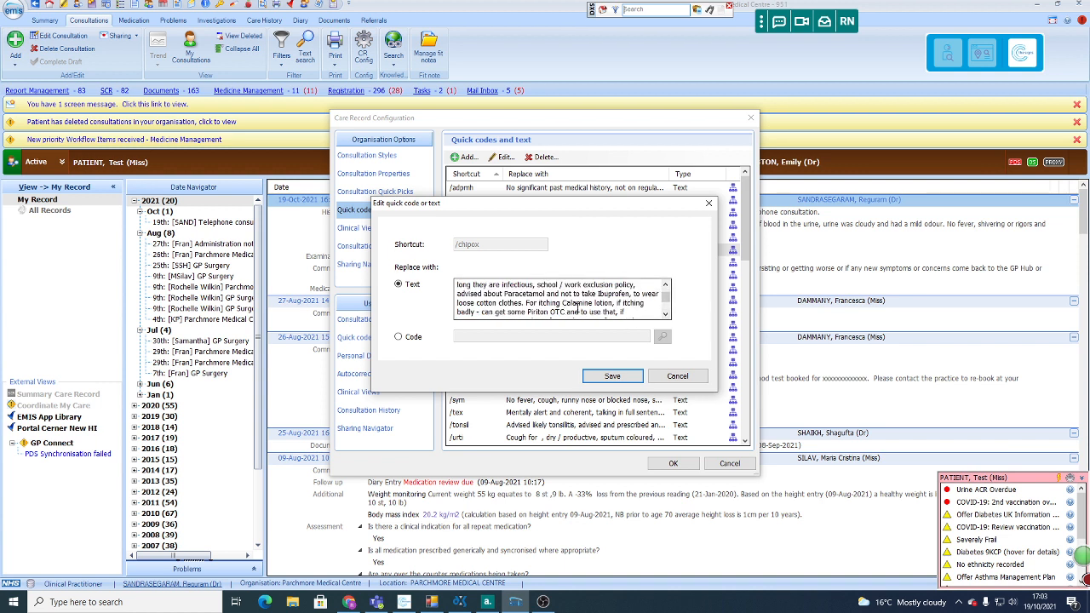
{"action": "left_click", "coordinate": [666, 315]}
{"action": "left_click", "coordinate": [666, 314]}
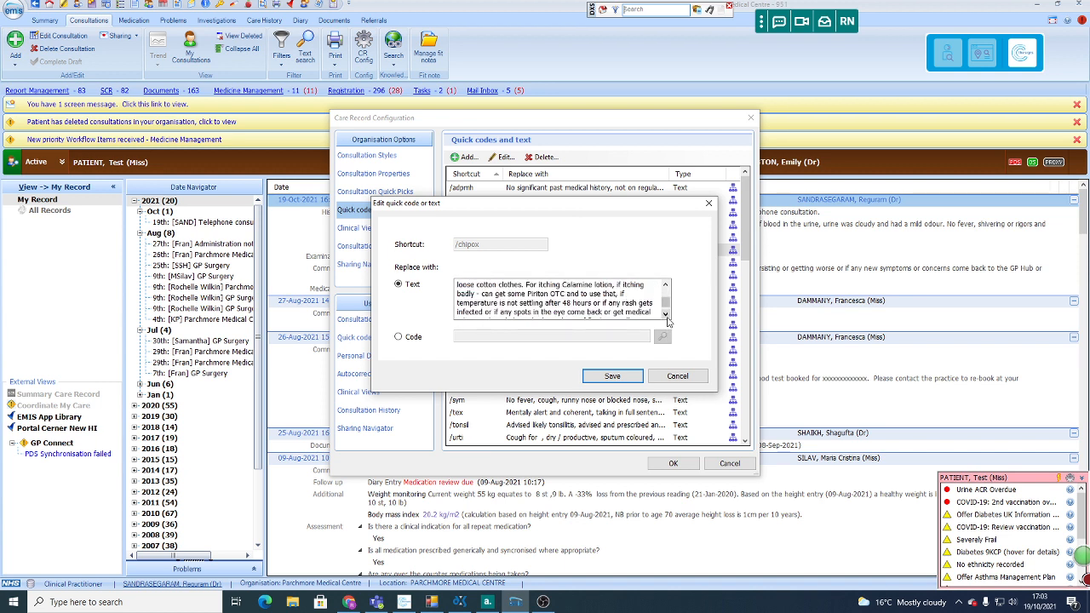
{"action": "left_click", "coordinate": [666, 314]}
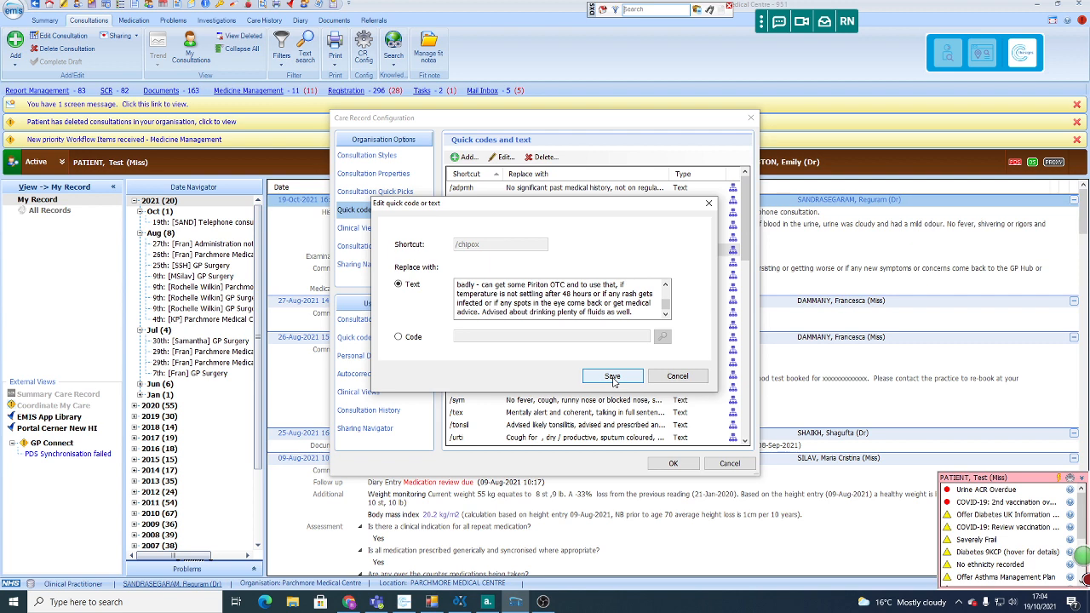
{"action": "left_click", "coordinate": [684, 380]}
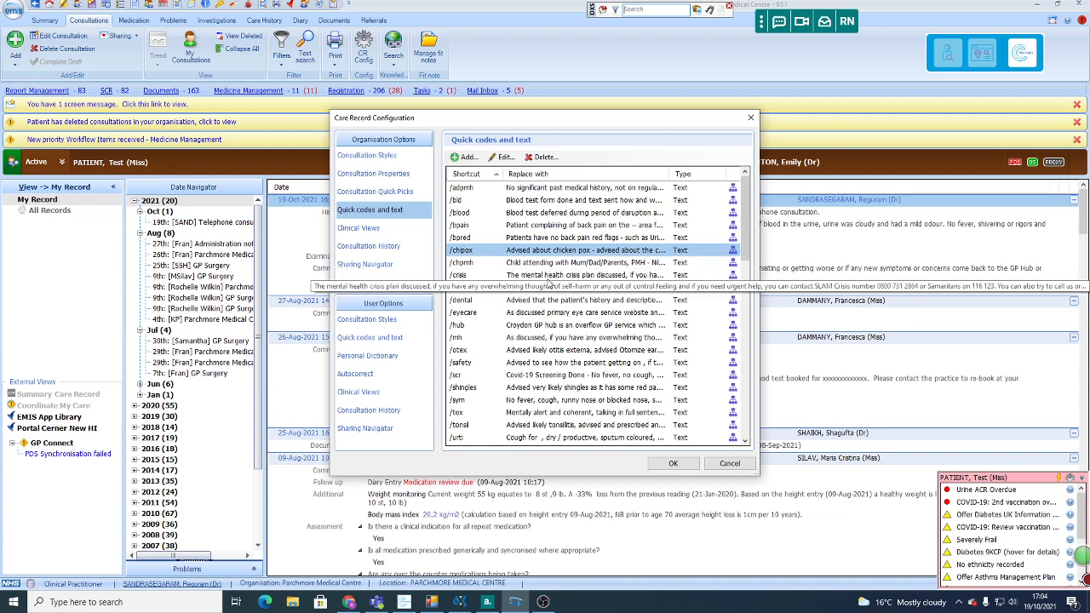
Step: Open the /crisis quick-text entry, read the whole mental health crisis plan text and close it without saving
{"action": "left_click", "coordinate": [549, 277]}
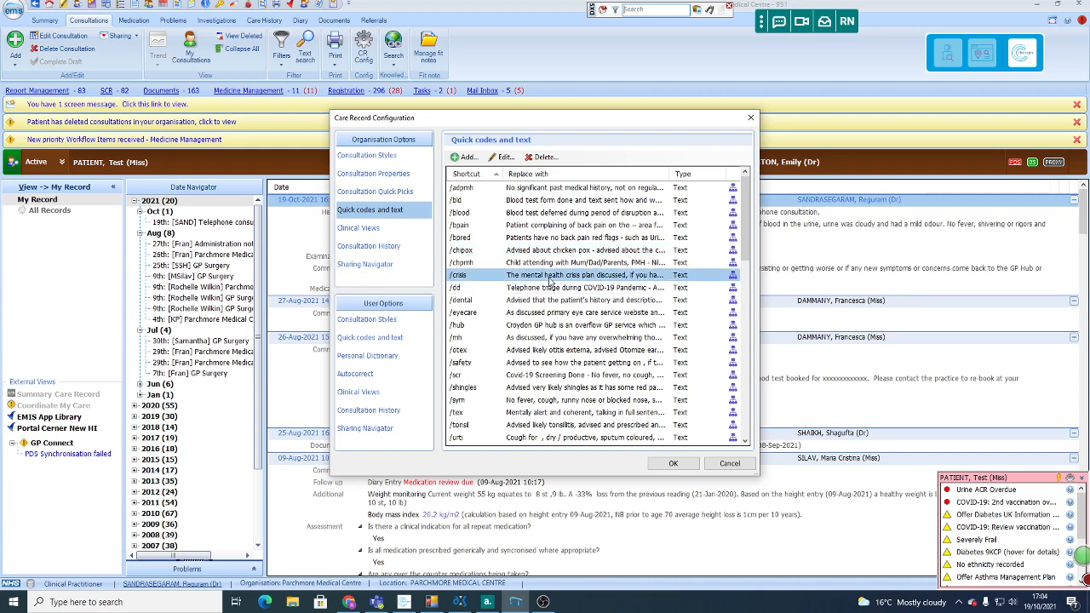
{"action": "left_click", "coordinate": [506, 157]}
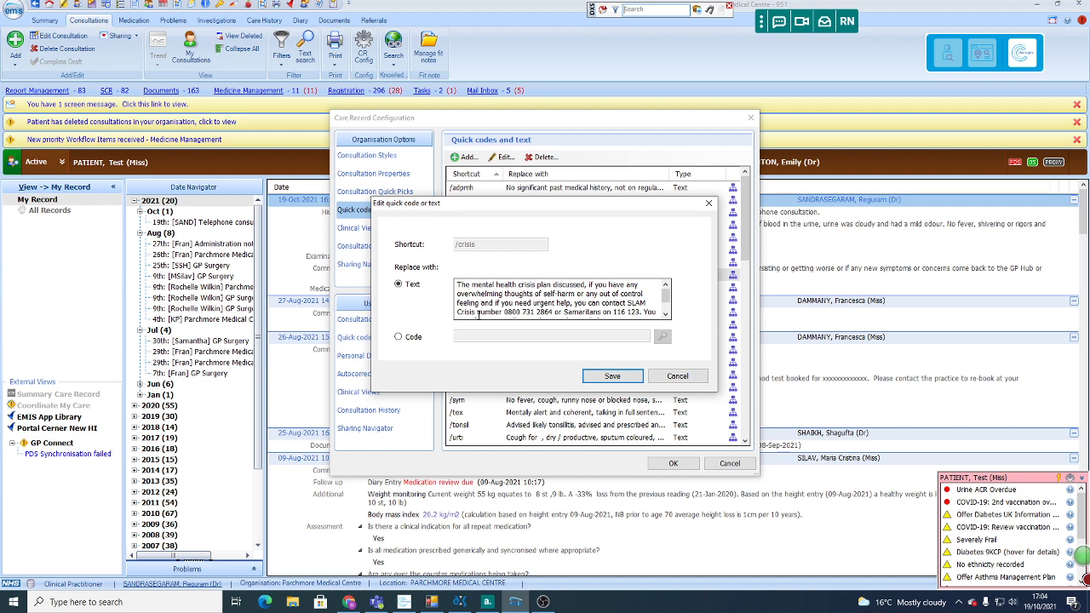
{"action": "left_click", "coordinate": [666, 314]}
{"action": "left_click", "coordinate": [666, 314]}
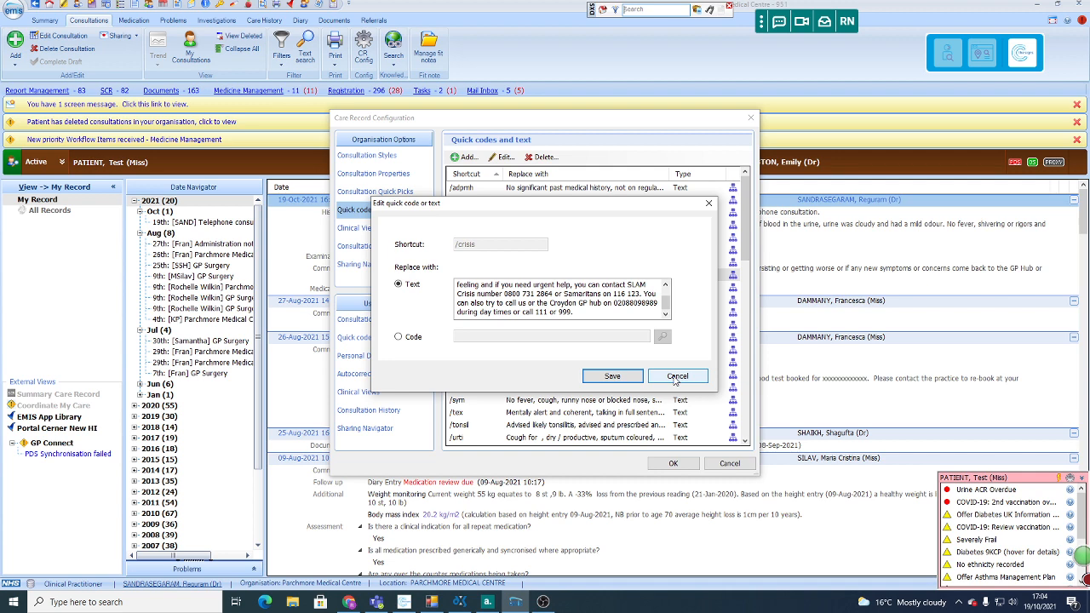
{"action": "left_click", "coordinate": [677, 376]}
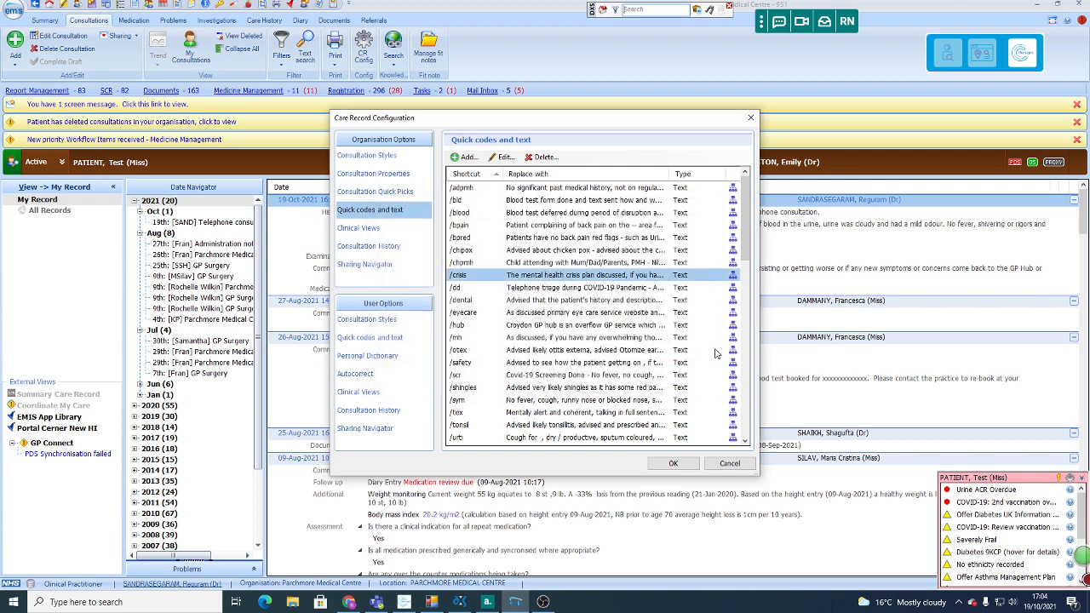
Step: Read the full otitis externa advice in the /otex quick-text entry, then close it and the care record configuration without saving
{"action": "left_click_drag", "start_coordinate": [747, 258], "coordinate": [748, 285]}
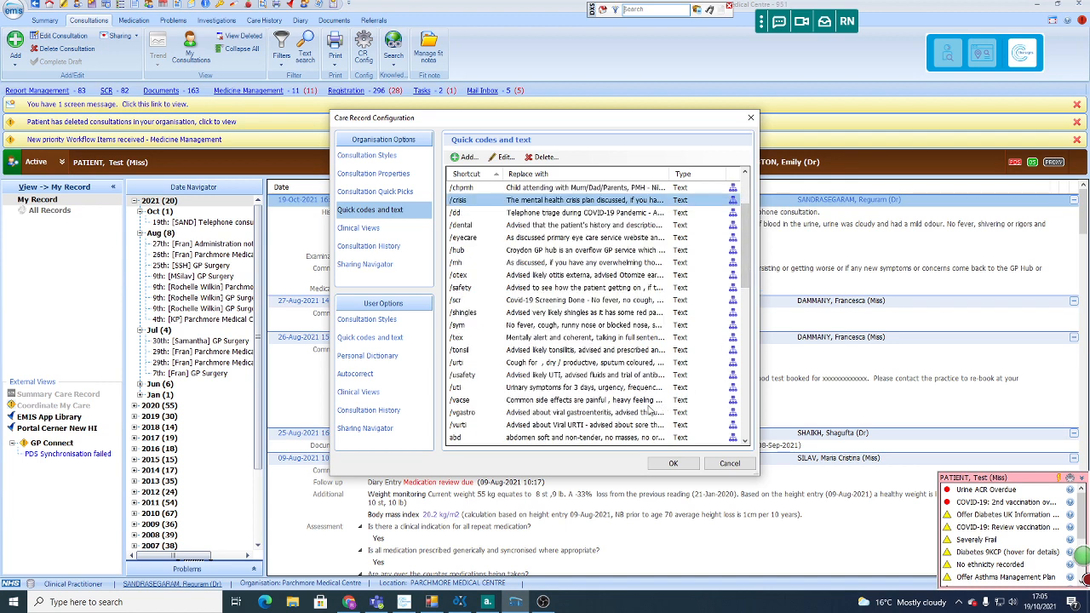
{"action": "left_click", "coordinate": [562, 276]}
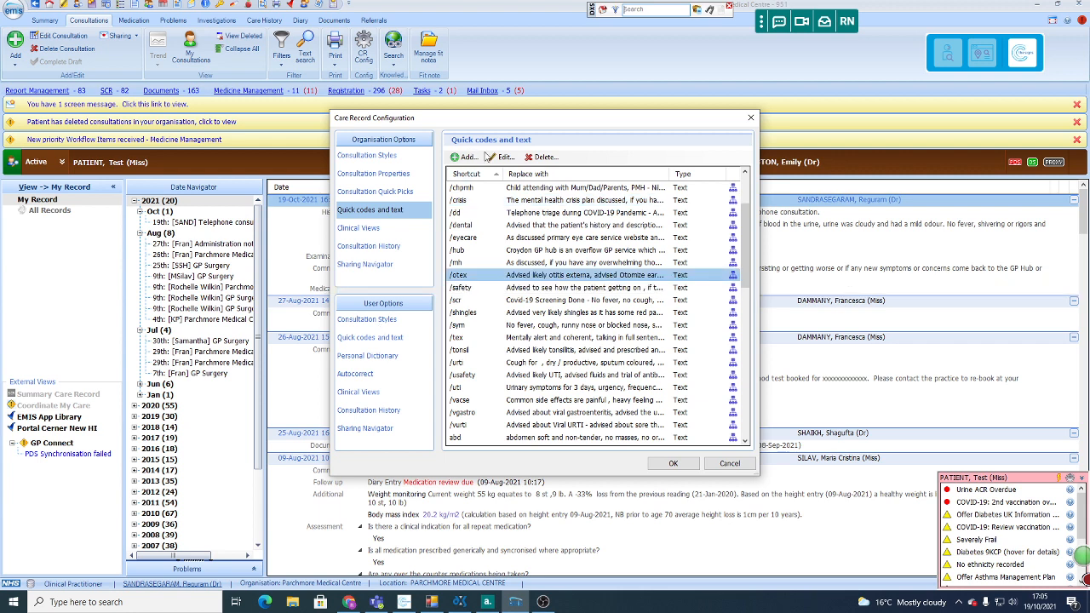
{"action": "left_click", "coordinate": [503, 158]}
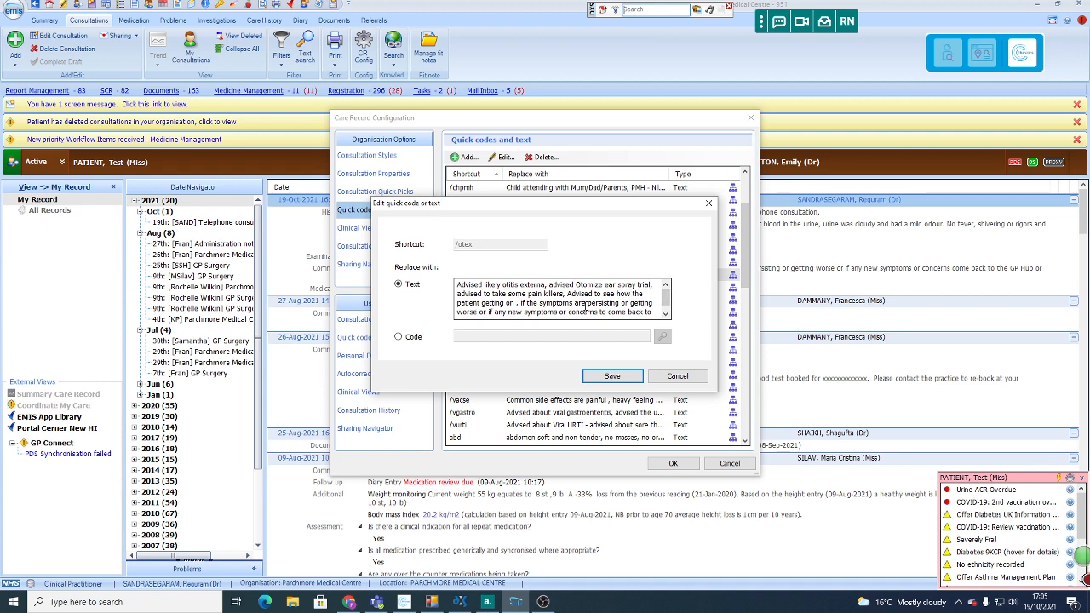
{"action": "left_click", "coordinate": [665, 315]}
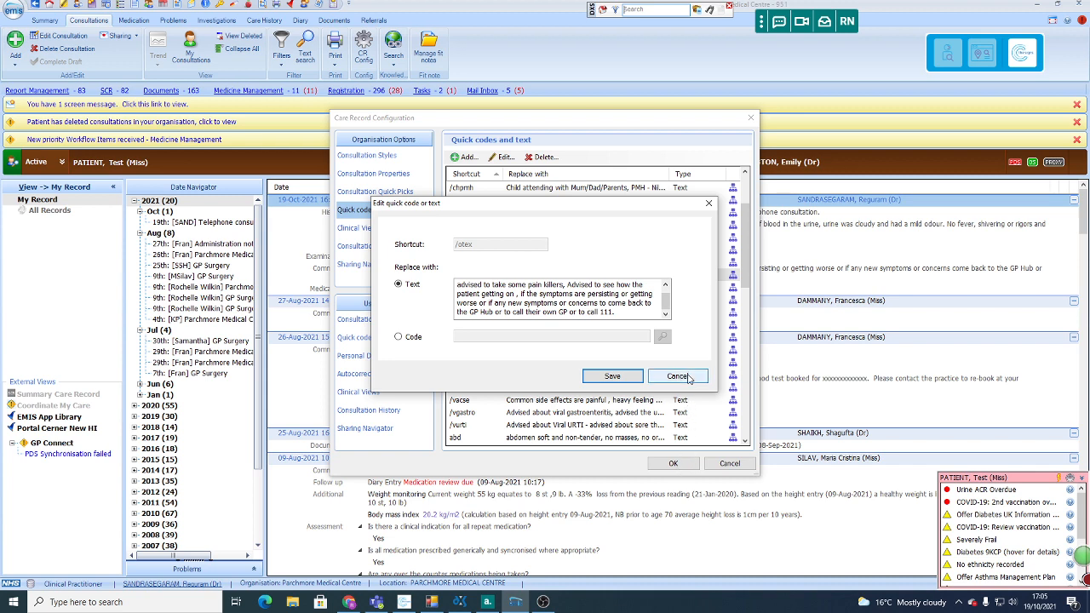
{"action": "left_click", "coordinate": [678, 376]}
{"action": "left_click", "coordinate": [727, 463]}
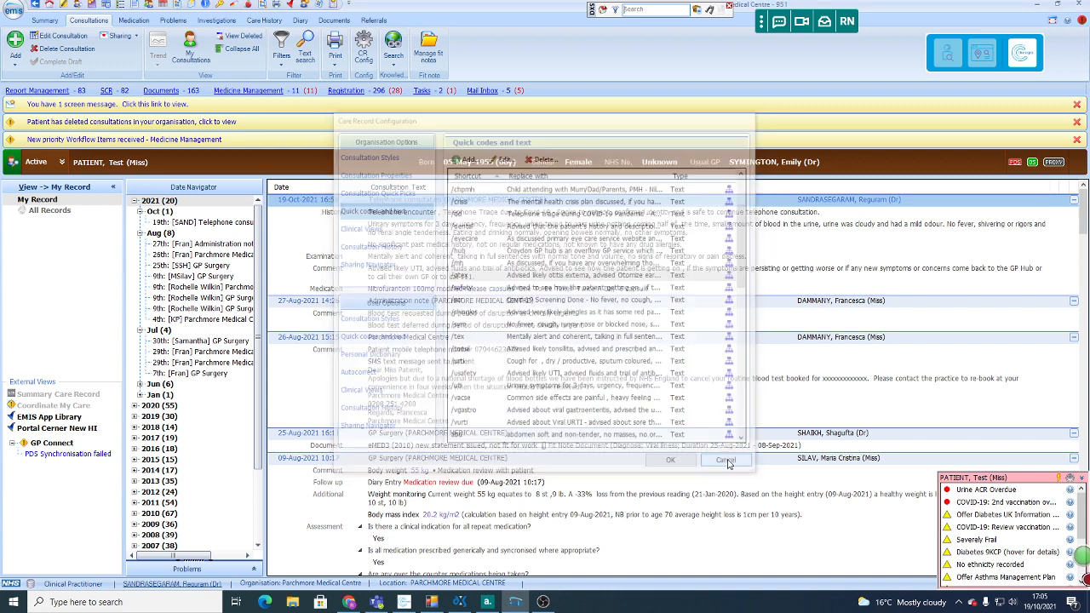